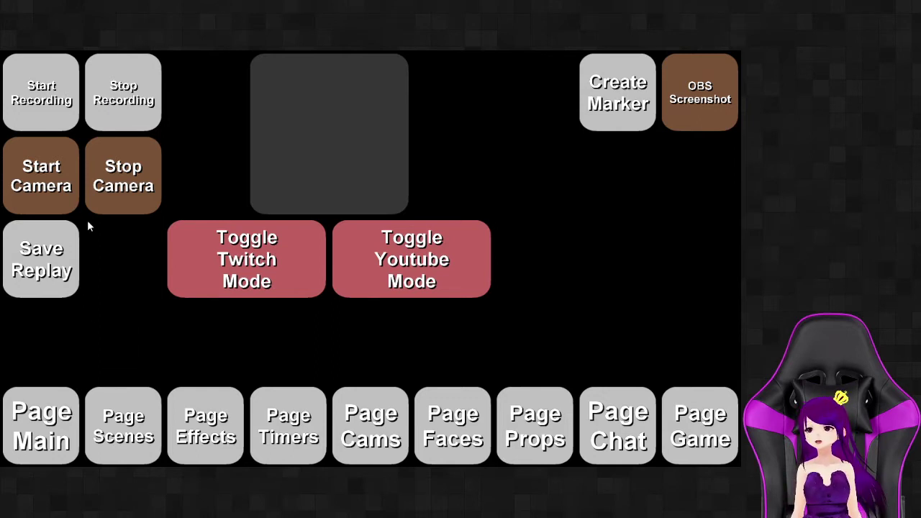
pyautogui.click(61, 186)
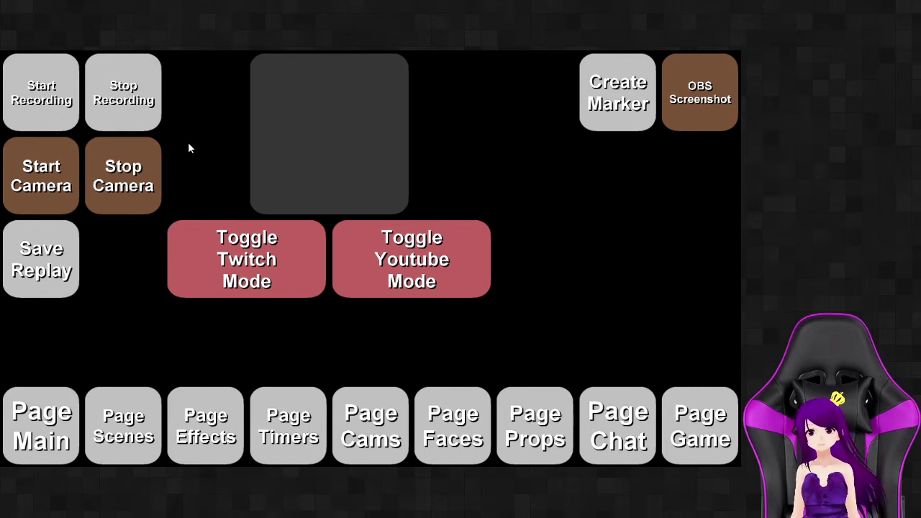
pyautogui.click(348, 130)
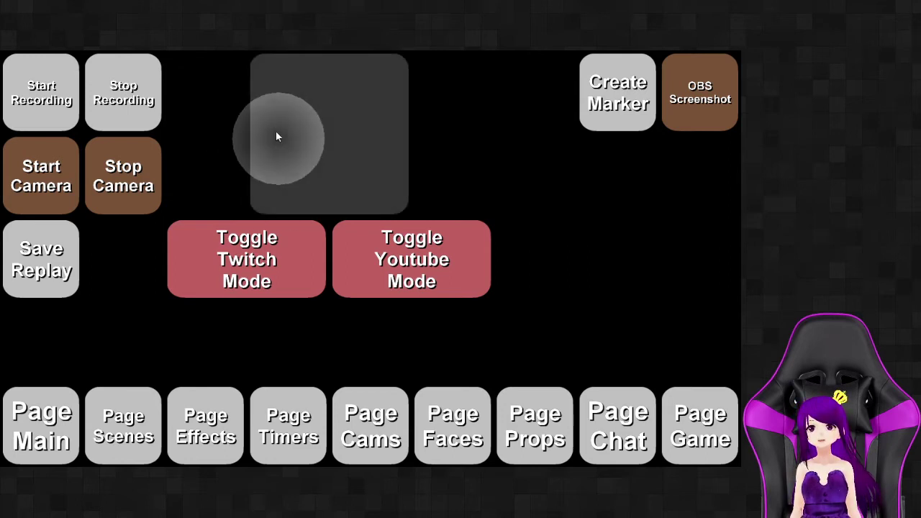
pyautogui.click(352, 127)
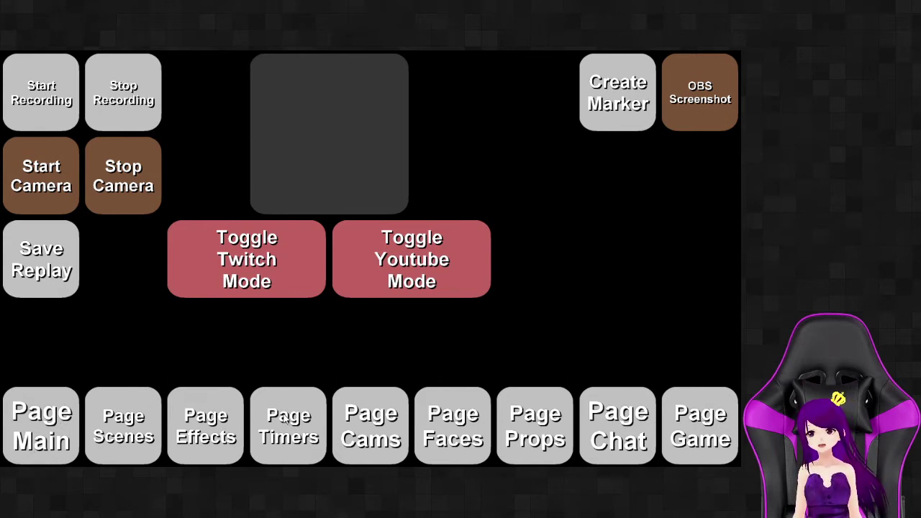
pyautogui.click(152, 351)
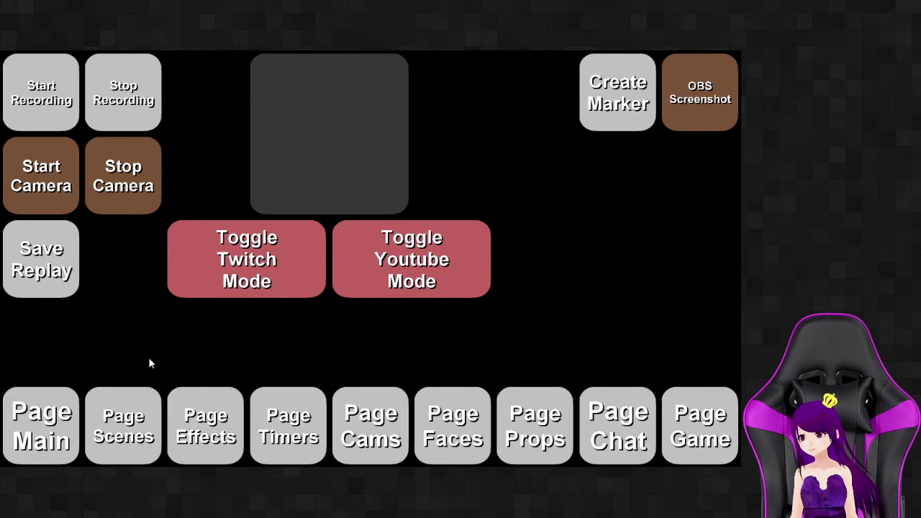
# Step: Switch back and forth between the deck's Main and Scenes pages to compare their layouts, ending on the Scenes page
pyautogui.click(57, 426)
pyautogui.click(116, 420)
pyautogui.click(60, 425)
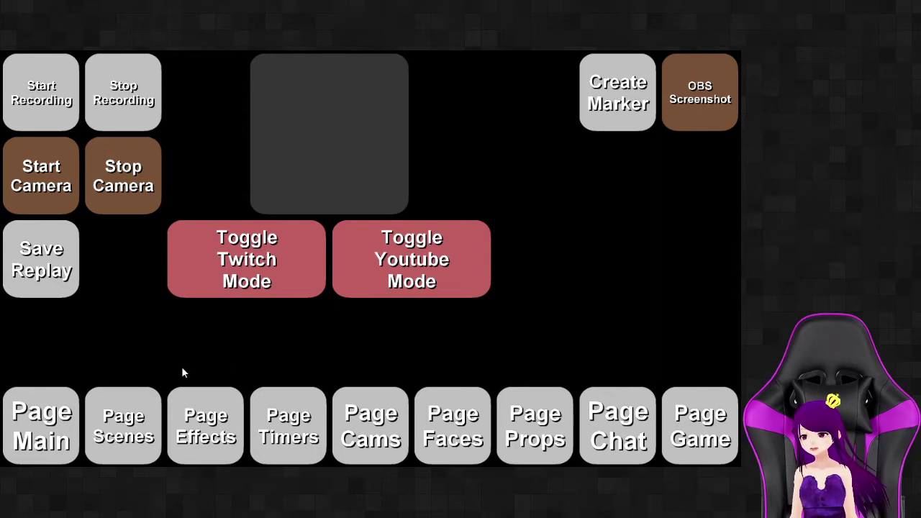
pyautogui.click(128, 421)
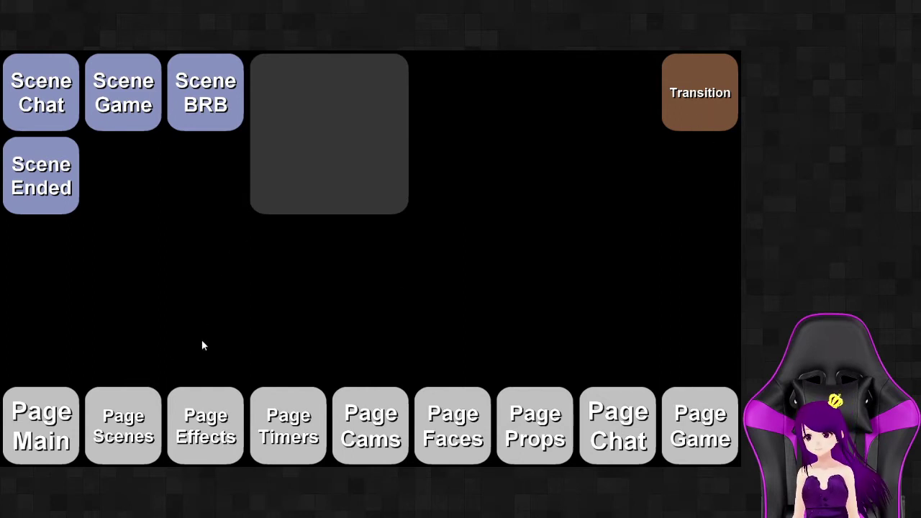
pyautogui.click(32, 432)
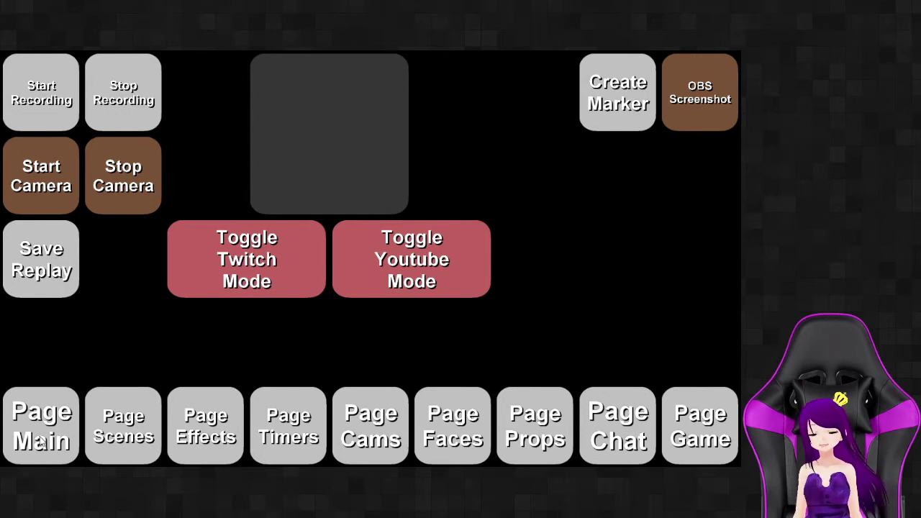
pyautogui.click(109, 428)
pyautogui.click(50, 432)
pyautogui.click(115, 436)
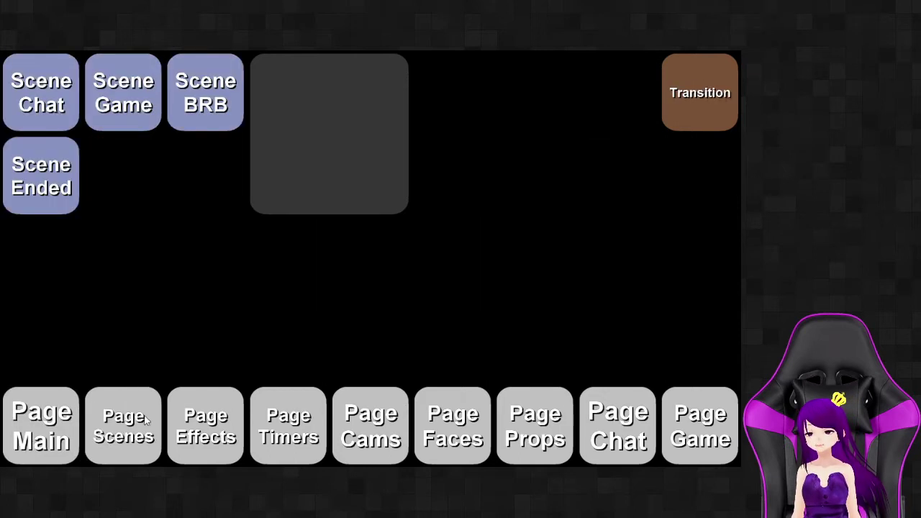
# Step: Open the deck's Effects page, revisit the Main page, and return to the Effects page
pyautogui.click(205, 440)
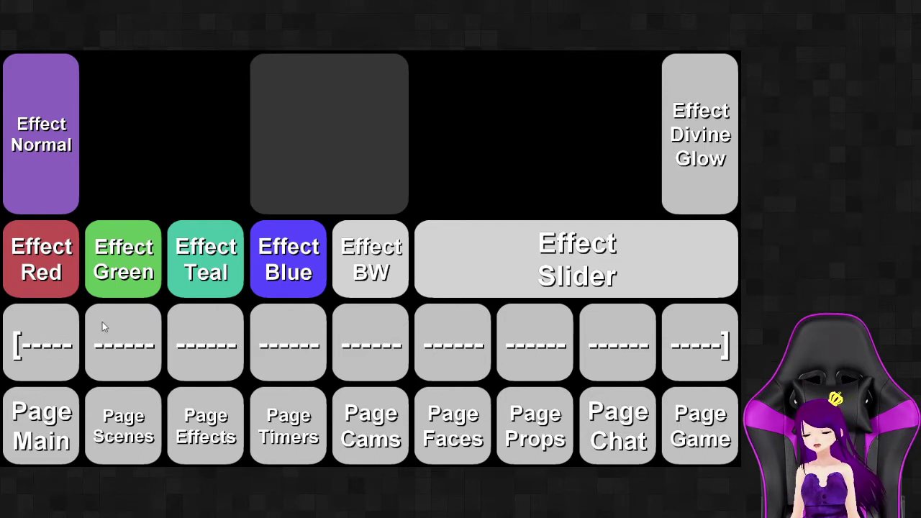
pyautogui.click(44, 432)
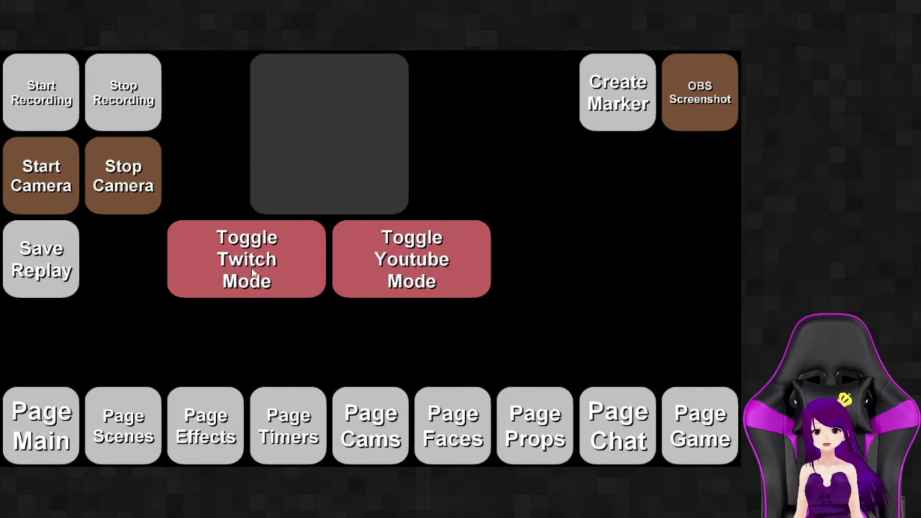
pyautogui.click(216, 412)
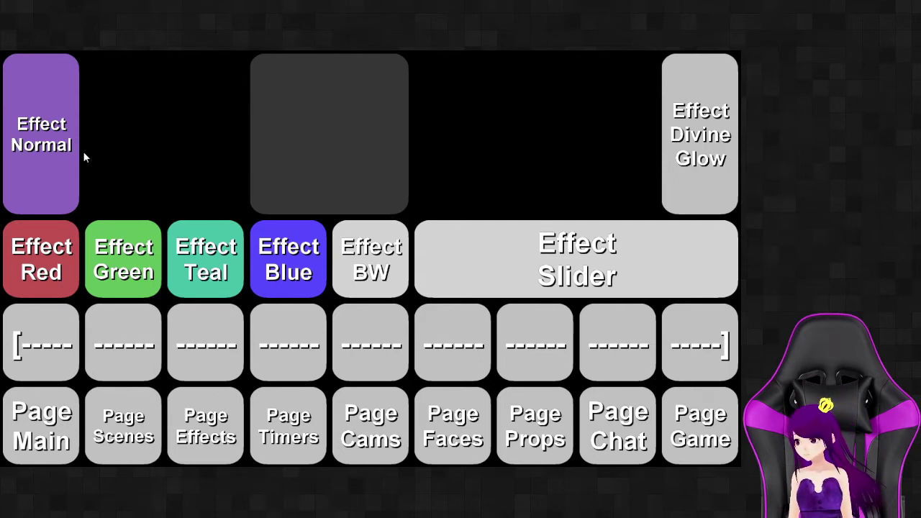
# Step: Apply the Normal, Red, Green, Teal, Blue and BW effects to the avatar one after another
pyautogui.click(54, 173)
pyautogui.click(54, 257)
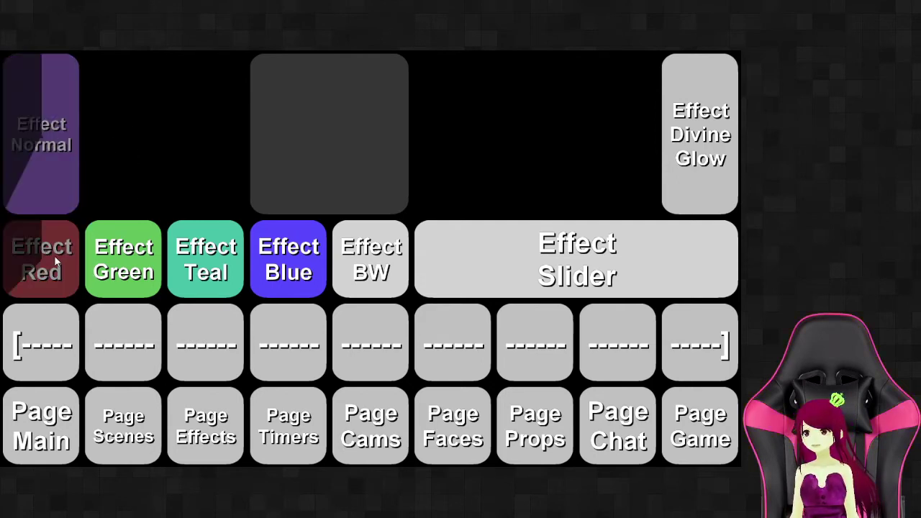
pyautogui.click(116, 263)
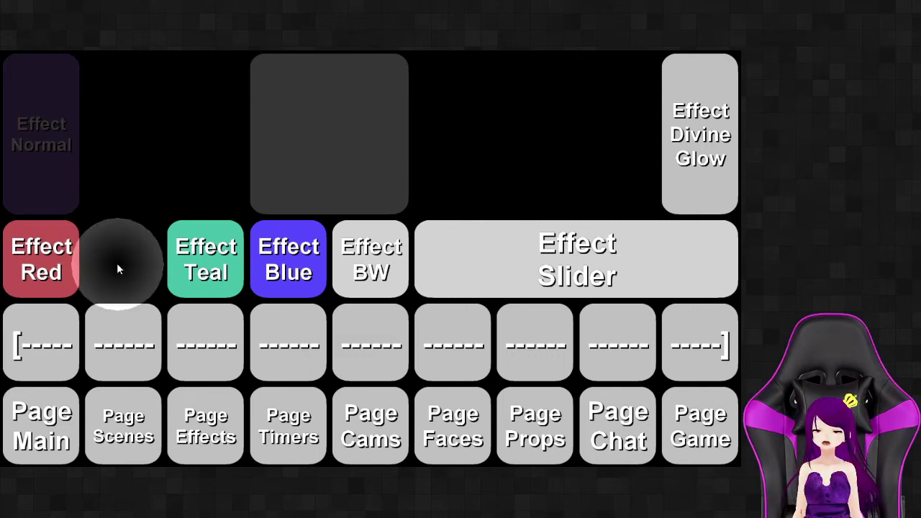
pyautogui.click(212, 261)
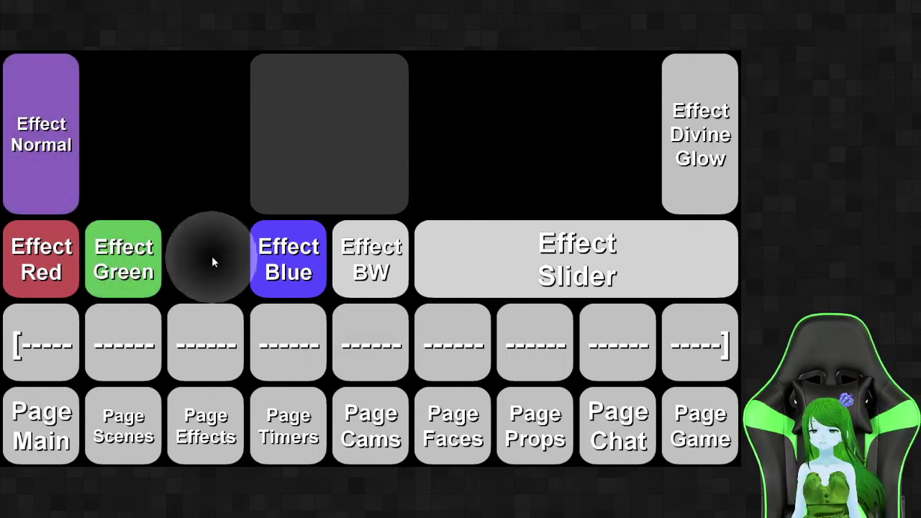
pyautogui.click(292, 258)
pyautogui.click(370, 260)
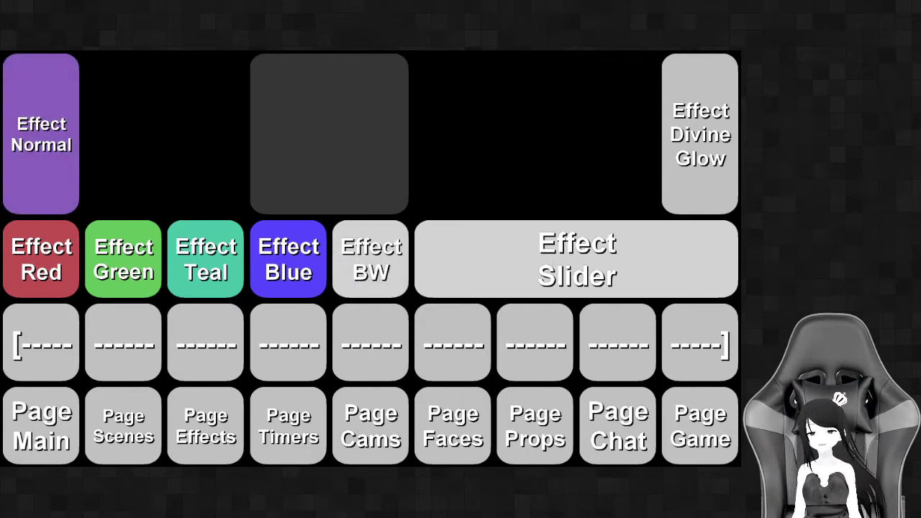
# Step: Run the avatar through the Red, Green and Teal effects, finishing on Blue
pyautogui.click(46, 260)
pyautogui.click(104, 268)
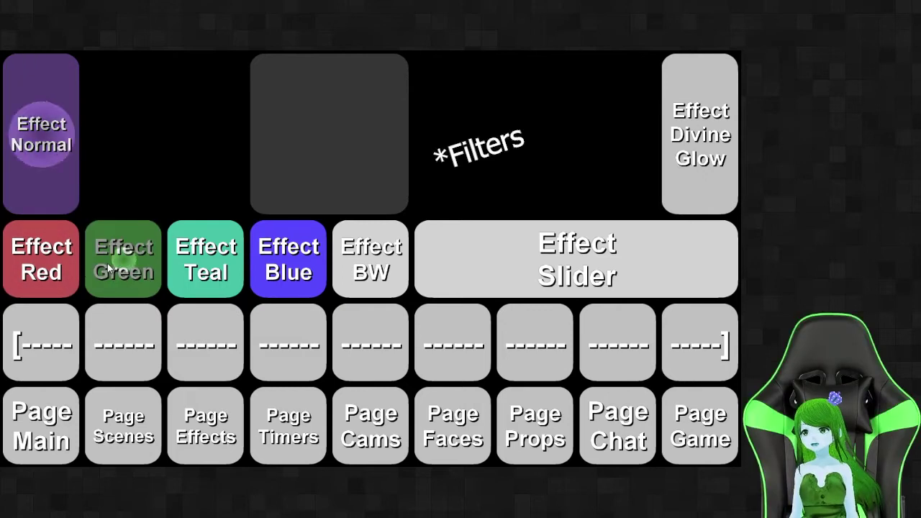
pyautogui.click(193, 262)
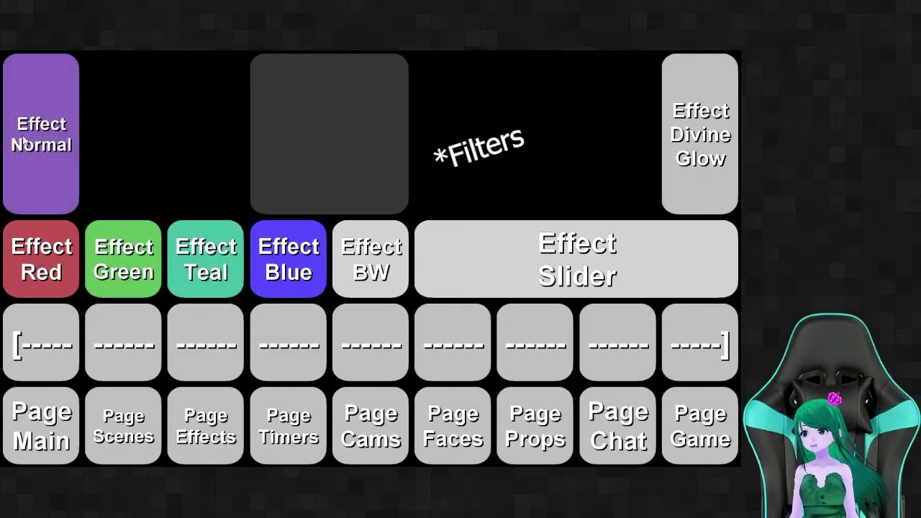
pyautogui.click(221, 265)
pyautogui.click(276, 261)
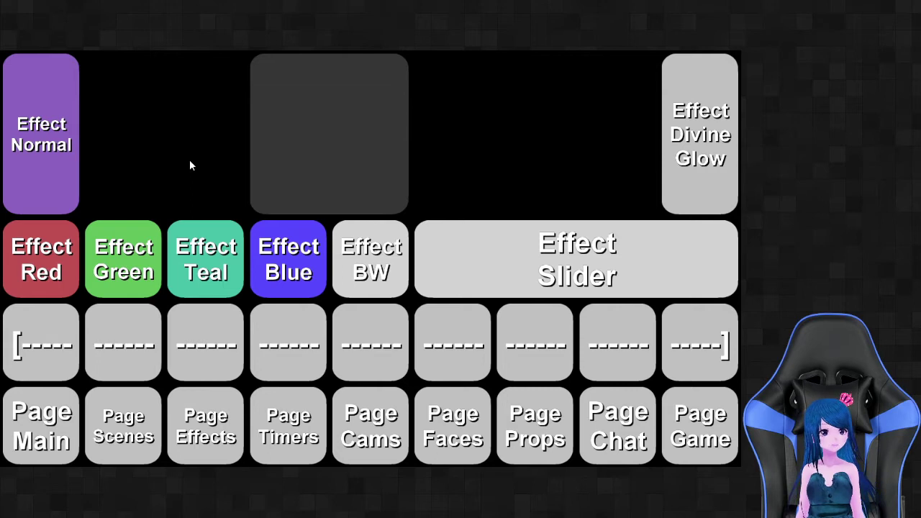
# Step: Apply the Red, Green, Teal, Blue and BW effects in turn, and switch the avatar to the Effect Slider filter
pyautogui.click(47, 266)
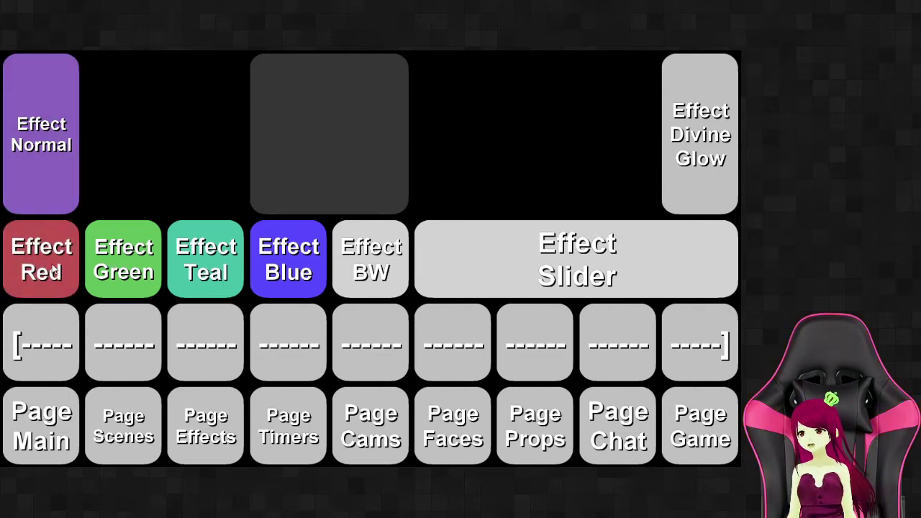
pyautogui.click(137, 266)
pyautogui.click(225, 269)
pyautogui.click(279, 257)
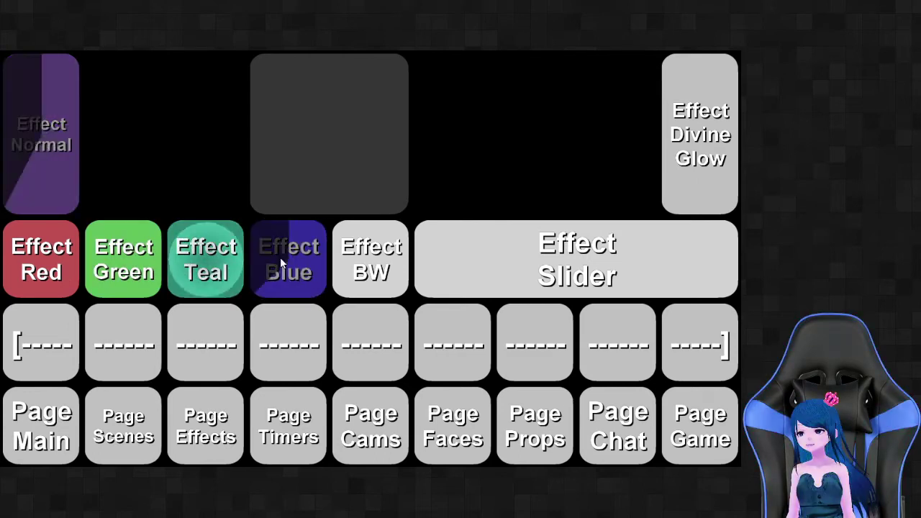
pyautogui.click(338, 259)
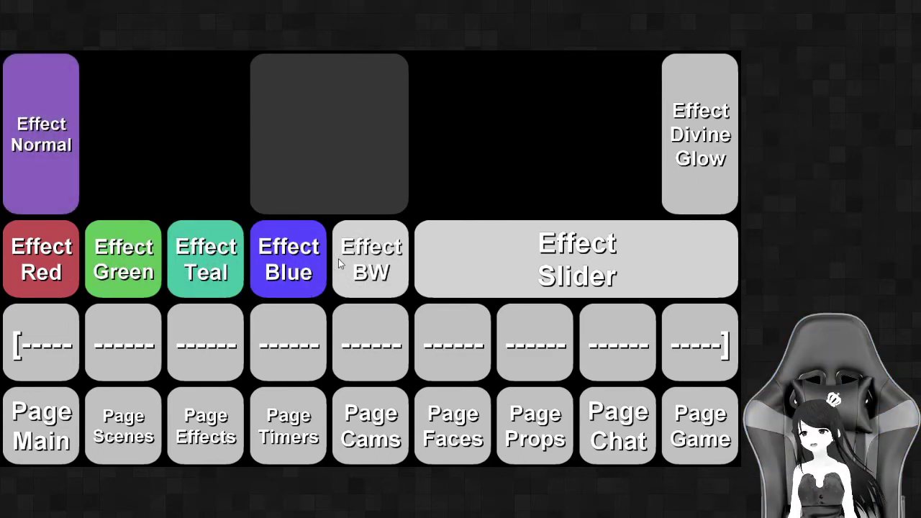
pyautogui.click(483, 257)
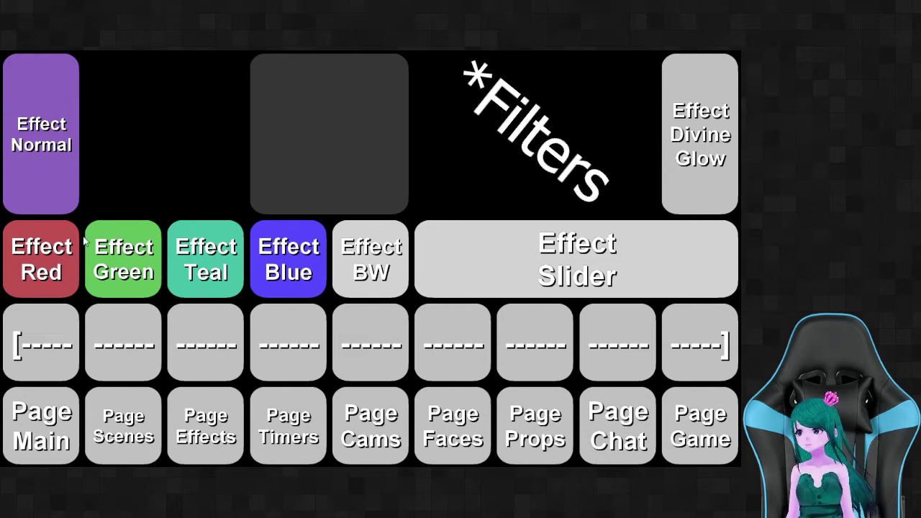
# Step: Cycle the avatar twice in quick succession through the Normal, Red, Green, Teal, Blue and BW effects
pyautogui.click(45, 155)
pyautogui.click(41, 250)
pyautogui.click(123, 256)
pyautogui.click(202, 252)
pyautogui.click(287, 255)
pyautogui.click(352, 257)
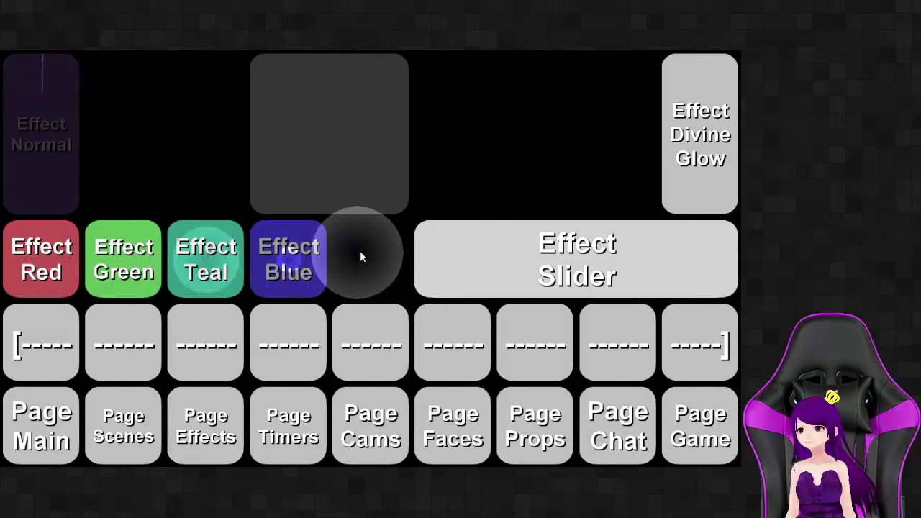
pyautogui.click(48, 189)
pyautogui.click(41, 240)
pyautogui.click(126, 258)
pyautogui.click(209, 259)
pyautogui.click(295, 259)
pyautogui.click(362, 263)
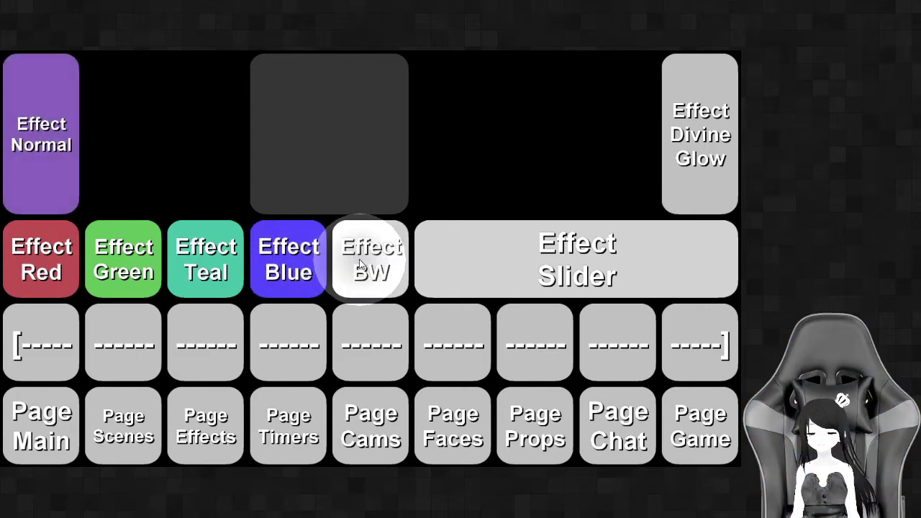
# Step: Switch the avatar to the Red effect, to BW, and back to Normal
pyautogui.click(65, 271)
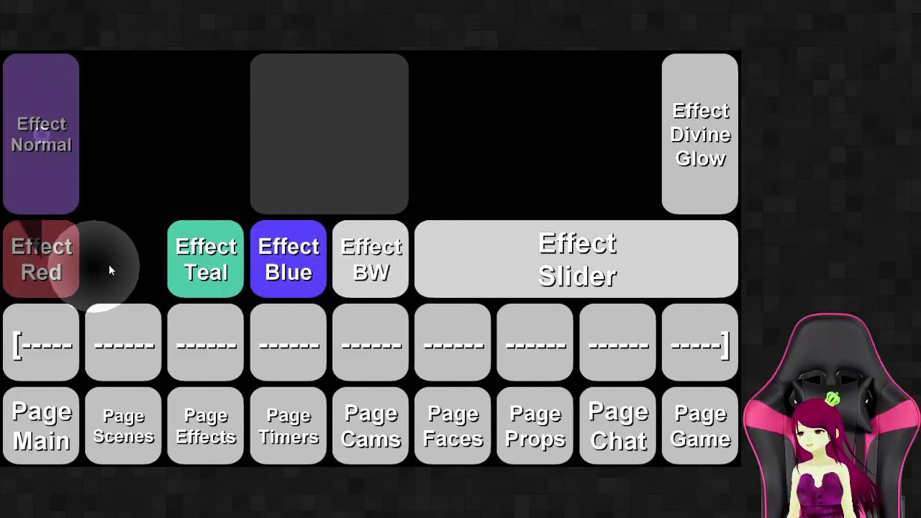
pyautogui.click(378, 247)
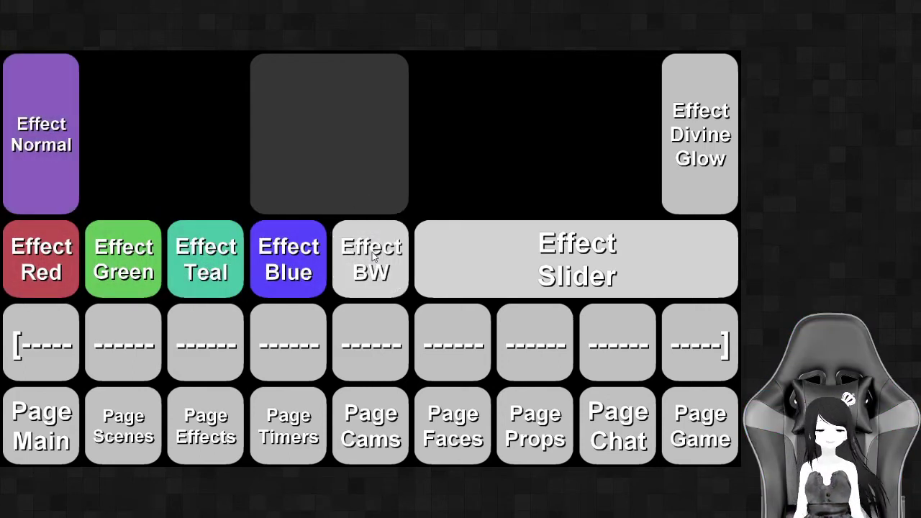
pyautogui.click(43, 149)
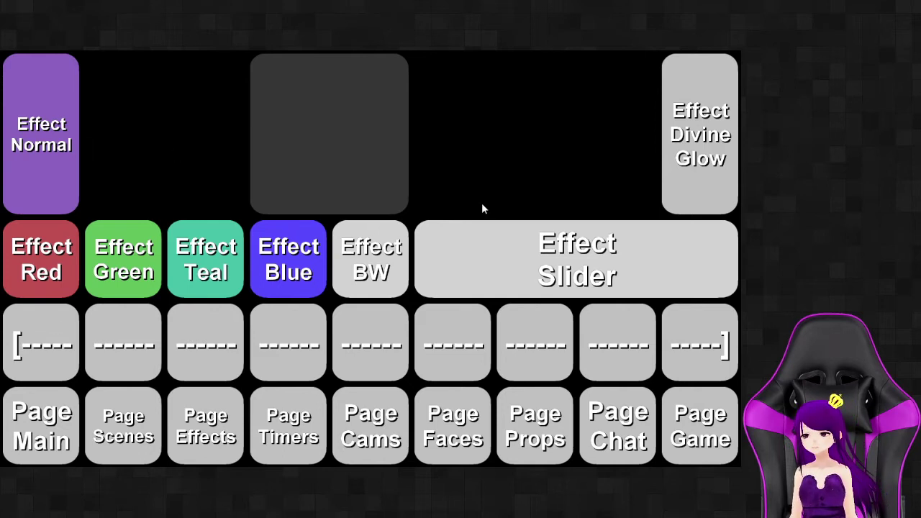
# Step: Enable the Effect Slider and shift the avatar's hue using the first three segments of the slider row
pyautogui.click(570, 244)
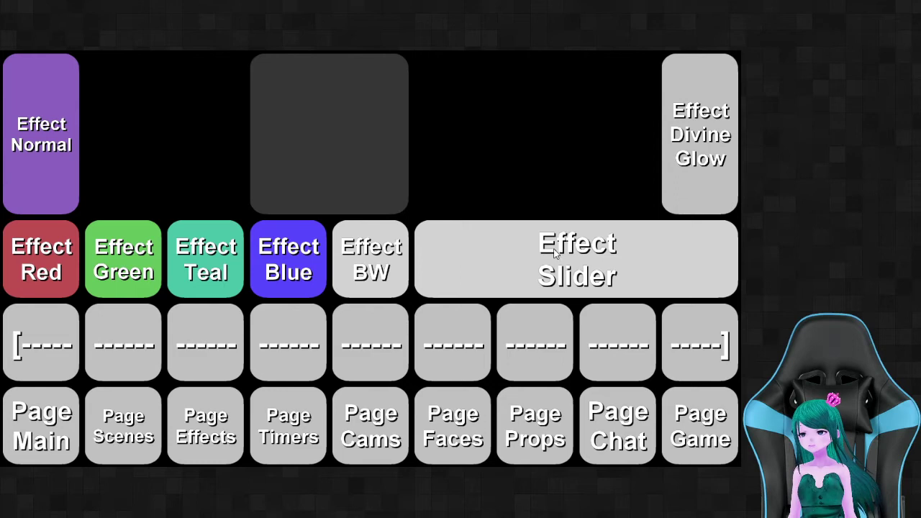
pyautogui.click(41, 347)
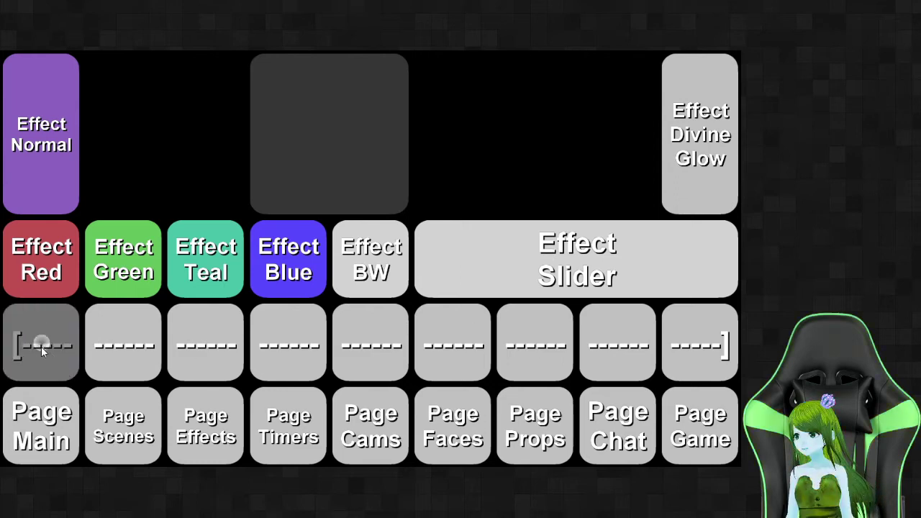
pyautogui.click(125, 347)
pyautogui.click(219, 346)
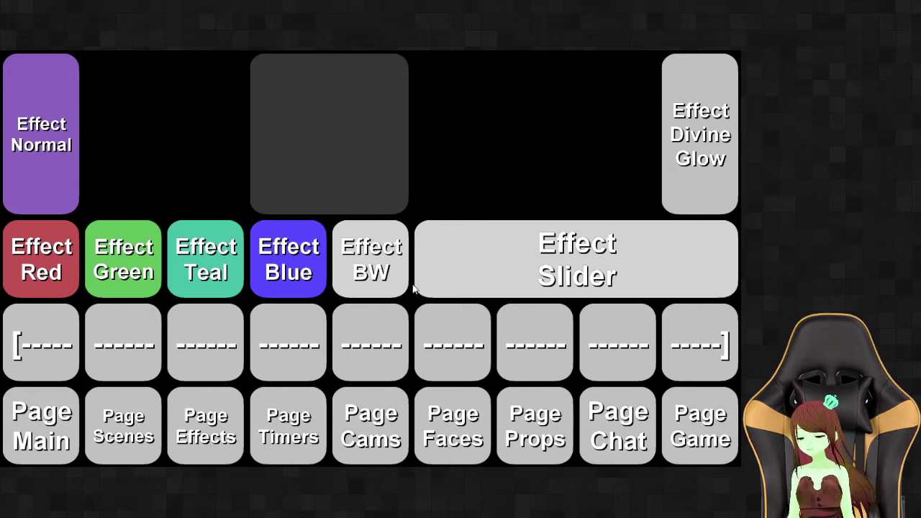
# Step: Reset the avatar to the Normal effect, and turn the Divine Glow effect on and off again
pyautogui.click(72, 172)
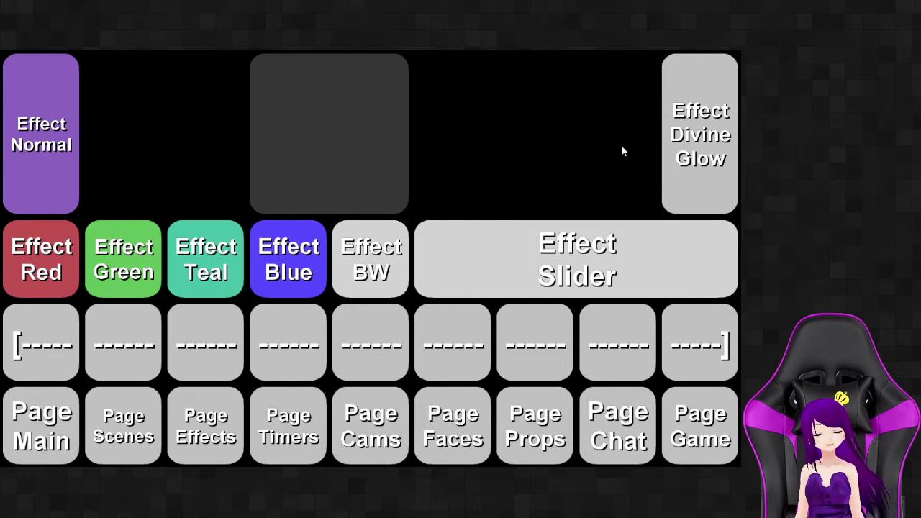
pyautogui.click(671, 147)
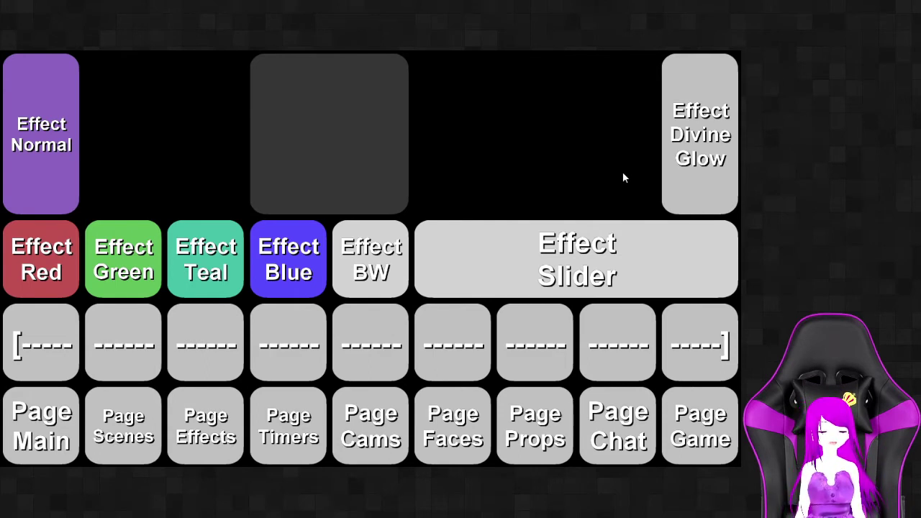
pyautogui.click(687, 164)
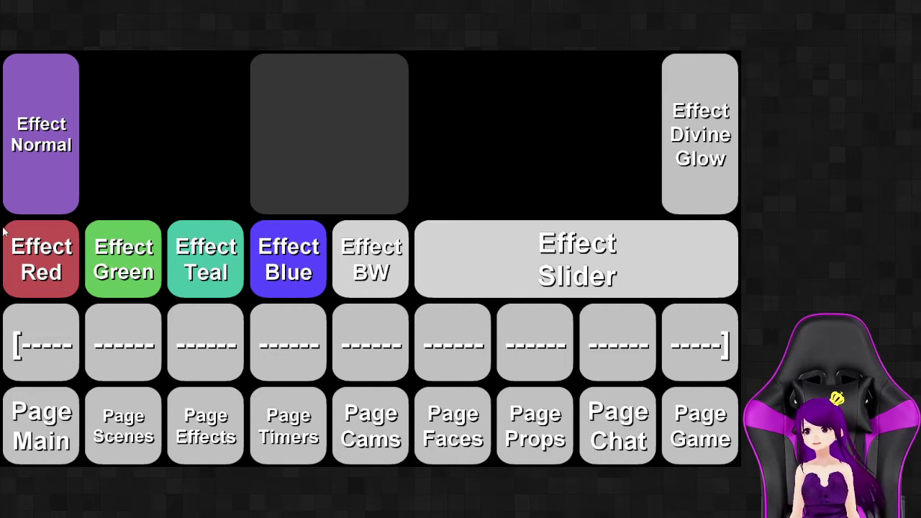
# Step: Apply the Green, Teal, Blue and BW effects in sequence, and restore the avatar to the Normal effect
pyautogui.click(124, 263)
pyautogui.click(207, 263)
pyautogui.click(288, 266)
pyautogui.click(338, 267)
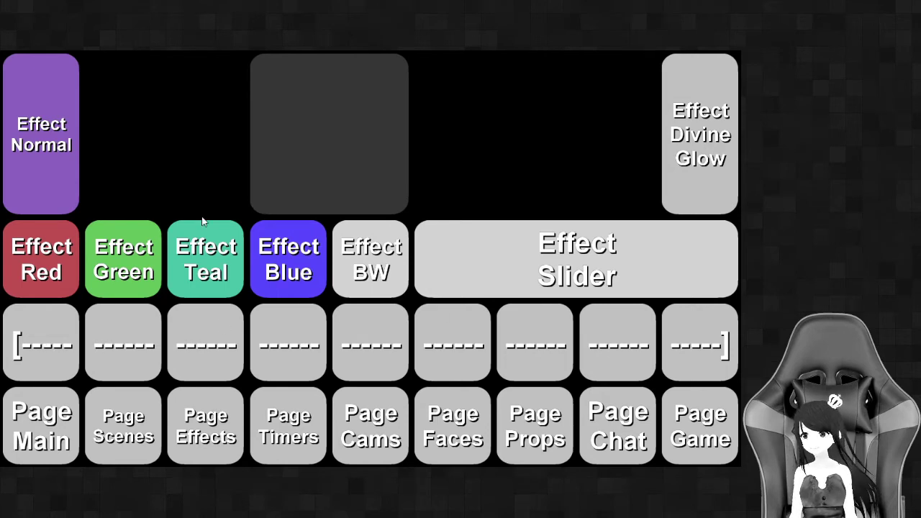
pyautogui.click(25, 122)
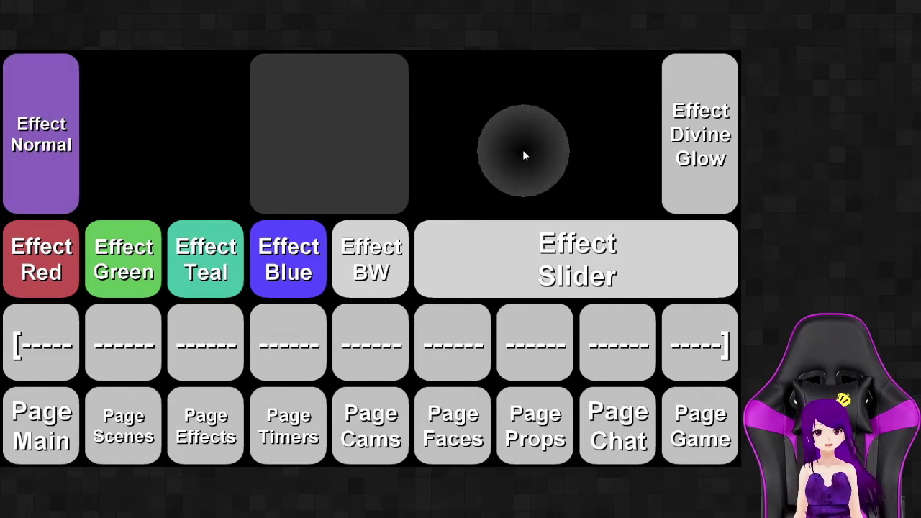
# Step: Combine the Divine Glow effect with the Blue and Teal effects, turn the glow off, and restore the avatar to the Normal effect
pyautogui.click(691, 148)
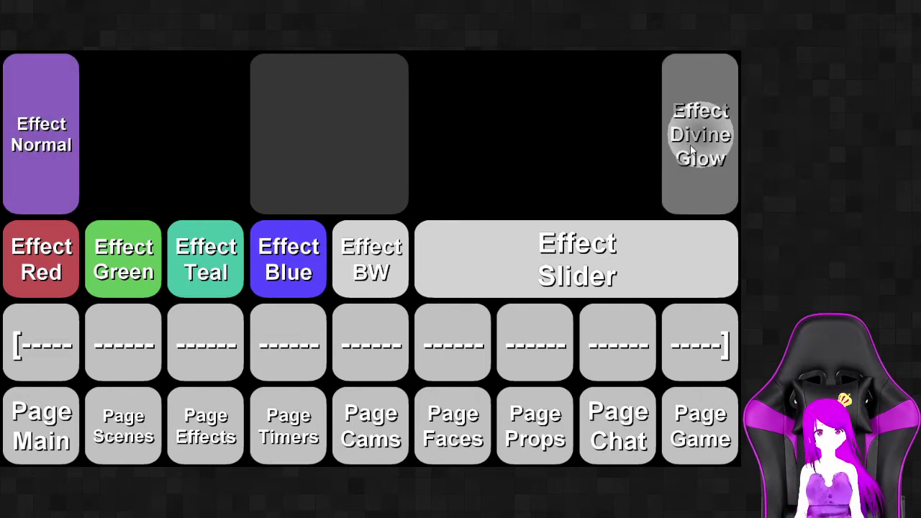
pyautogui.click(314, 276)
pyautogui.click(176, 258)
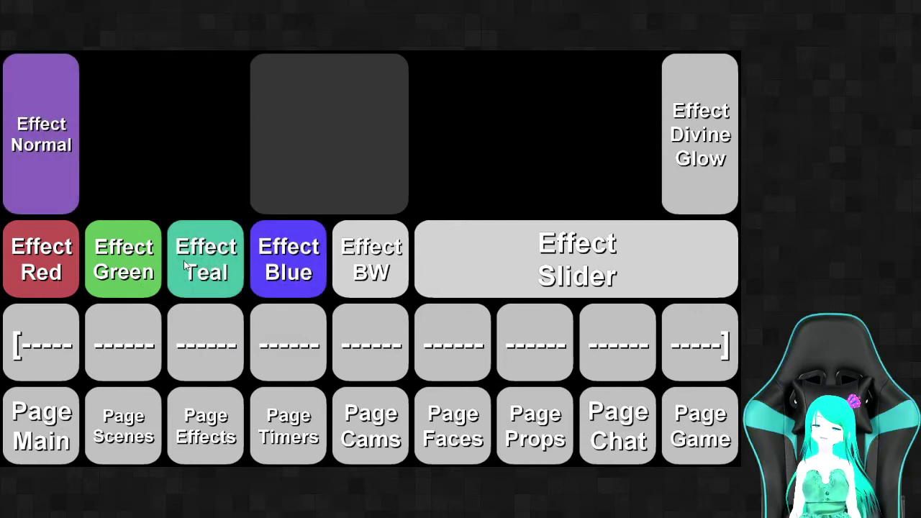
pyautogui.click(700, 161)
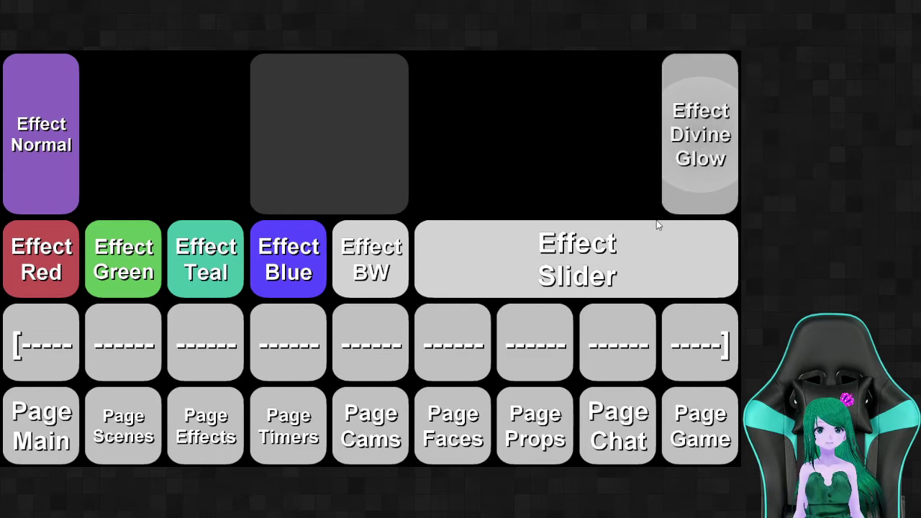
pyautogui.click(231, 259)
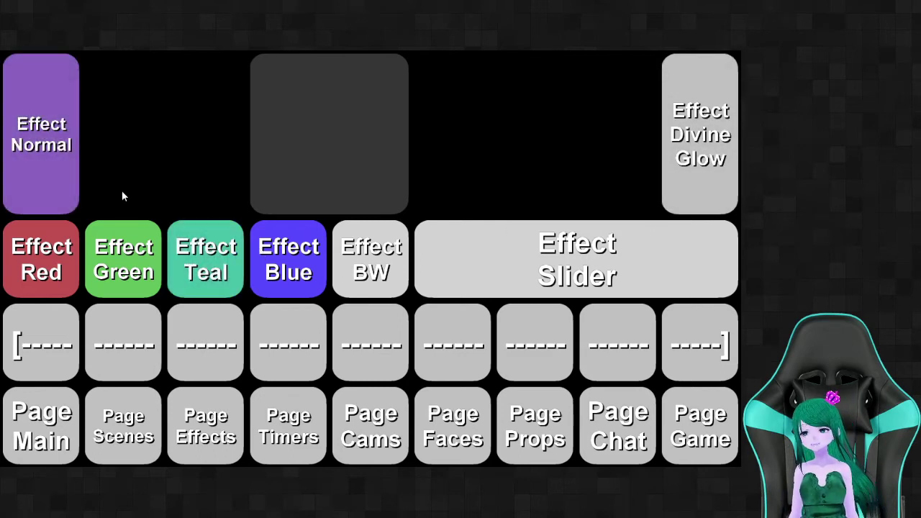
pyautogui.click(71, 162)
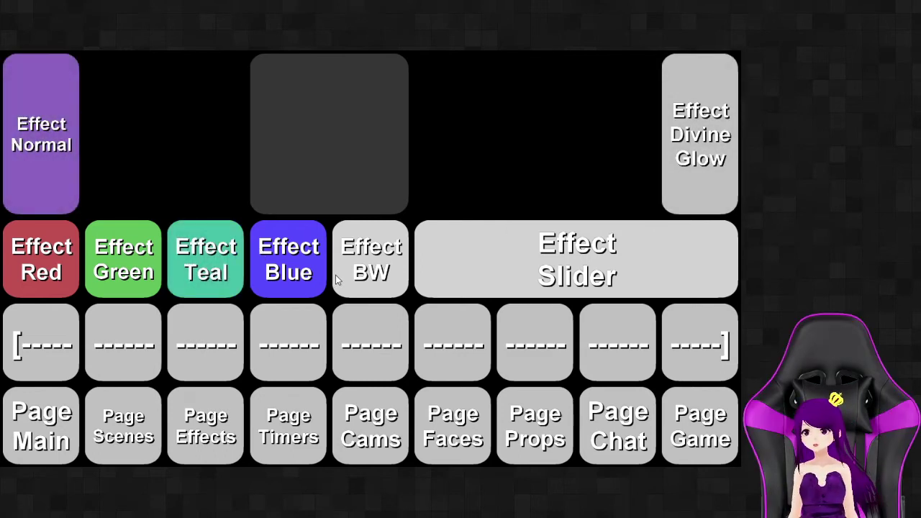
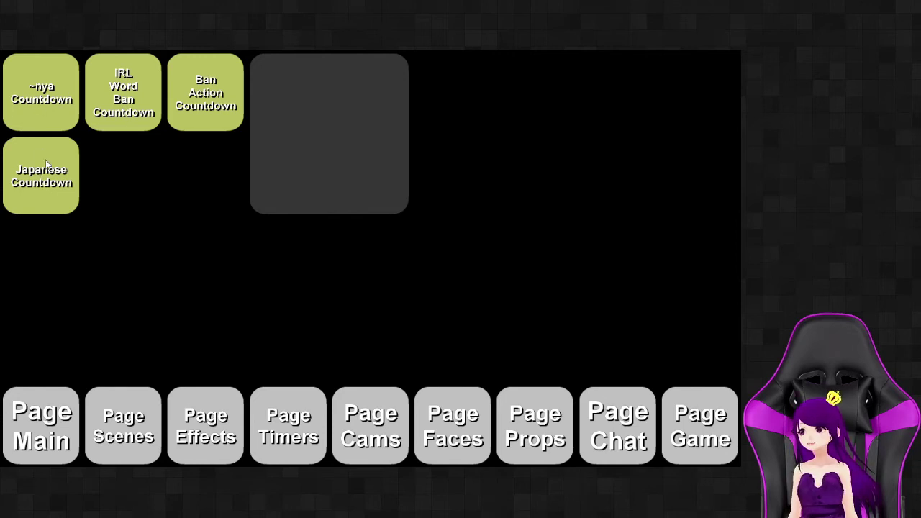
# Step: Switch from the Timers page to the Scenes page and back to the Timers page
pyautogui.click(187, 225)
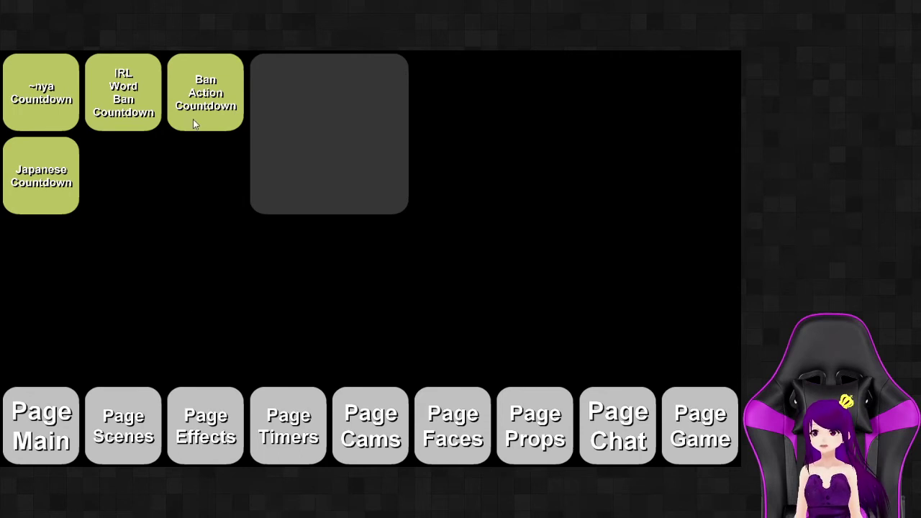
pyautogui.click(138, 423)
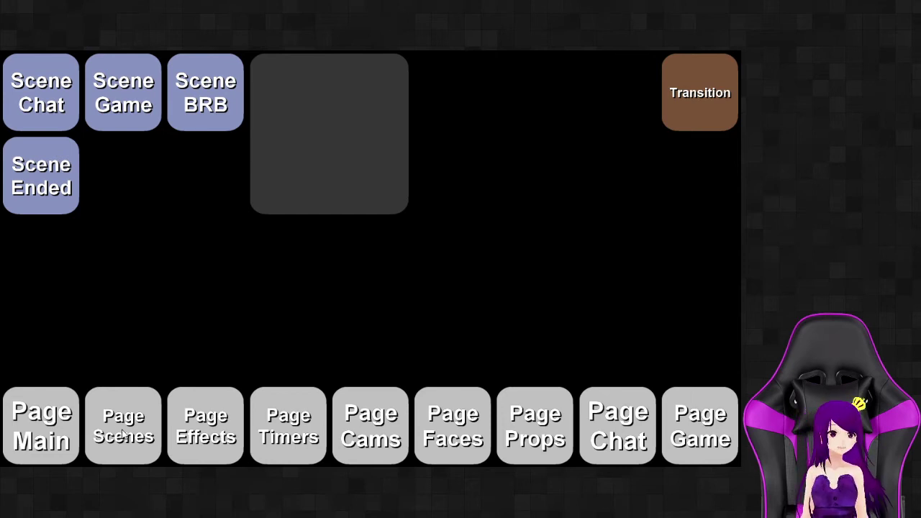
pyautogui.click(264, 438)
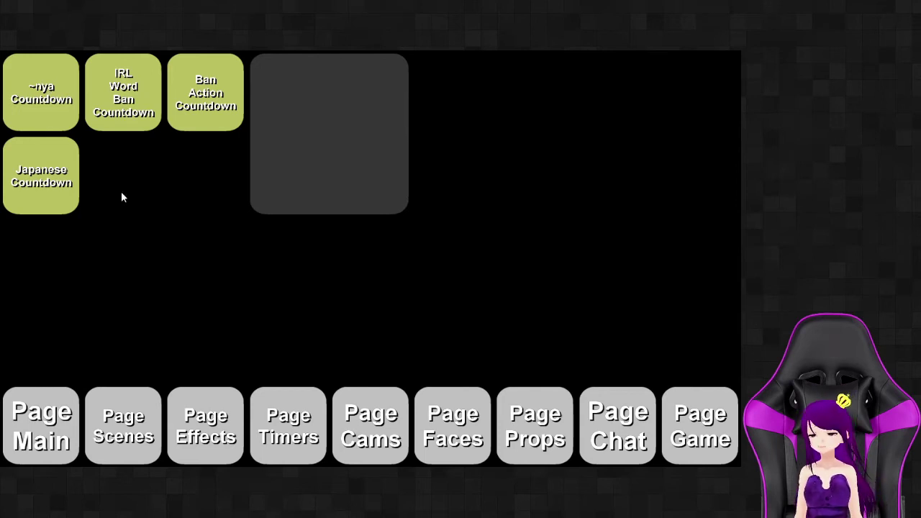
pyautogui.click(292, 394)
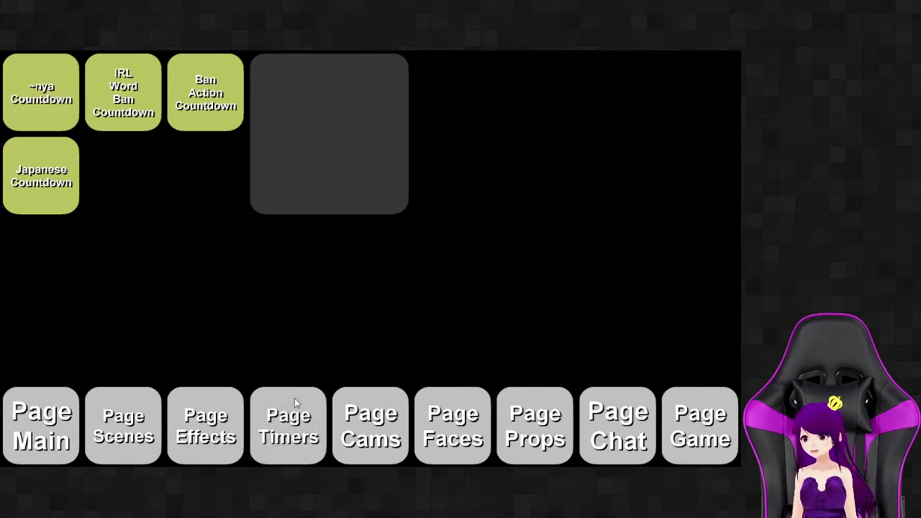
# Step: On the Cams page, show the avatar with the Tiny, Offchair and Upsidedown cameras, and return it to the Normal camera
pyautogui.click(382, 418)
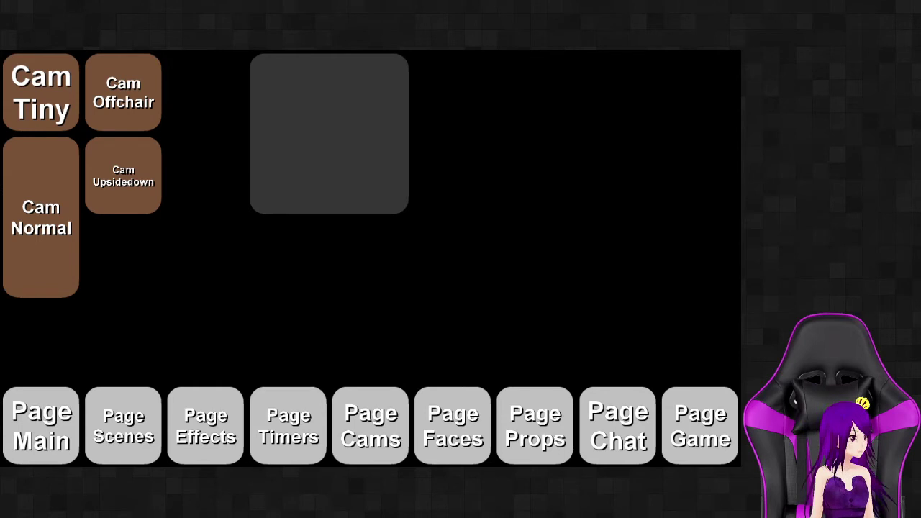
pyautogui.click(41, 92)
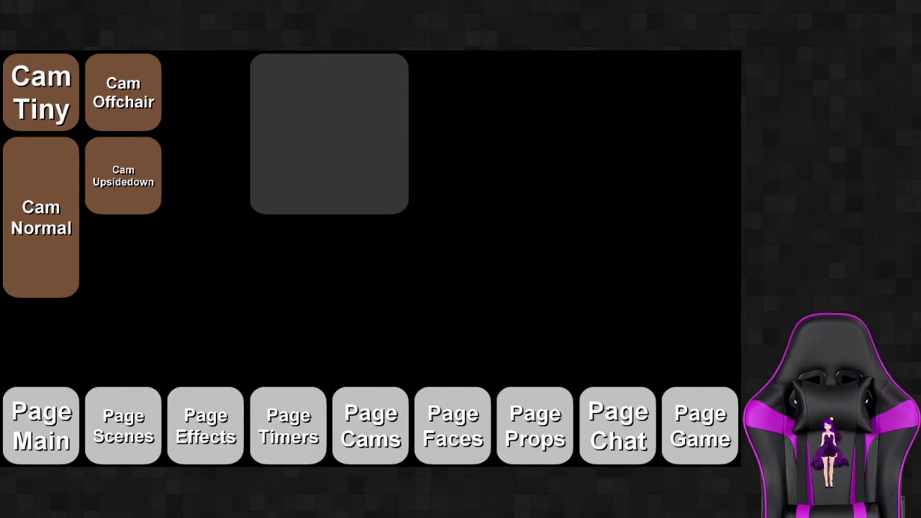
pyautogui.click(41, 217)
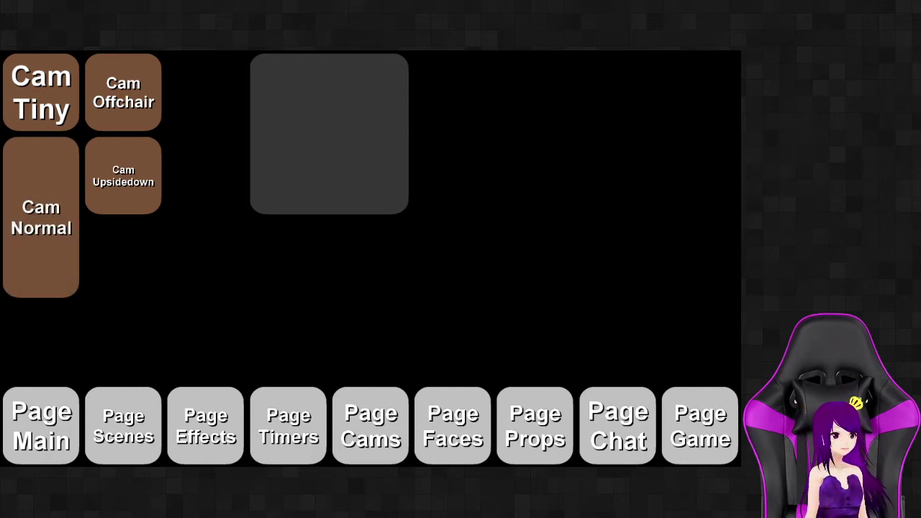
pyautogui.click(122, 92)
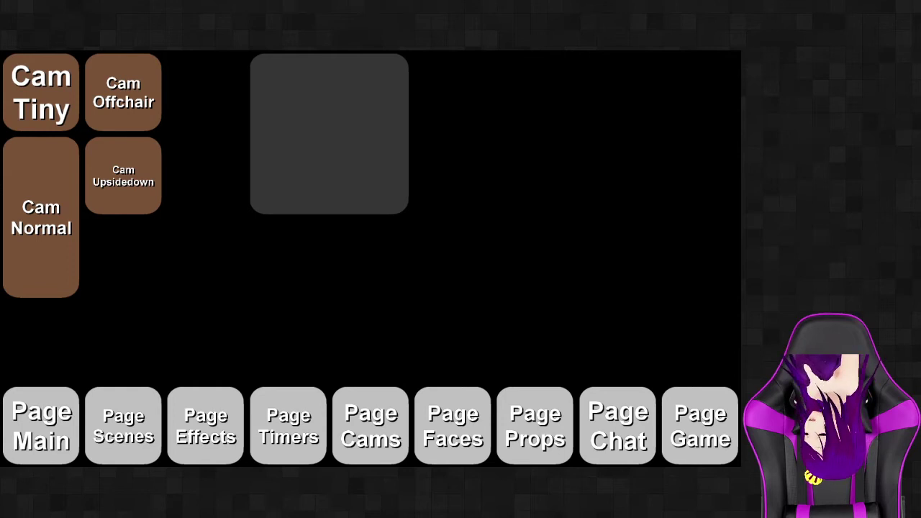
pyautogui.click(41, 217)
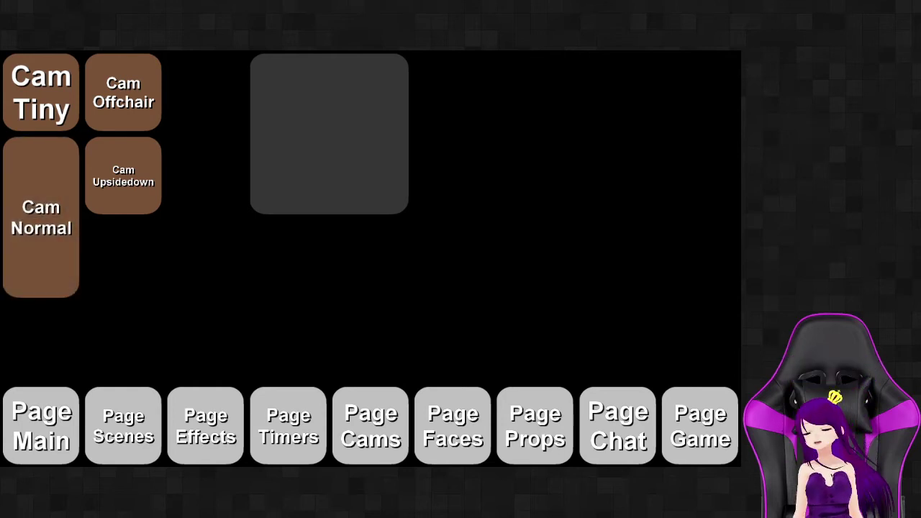
# Step: Open the Faces page and apply the Fun, Angry, Joy, Sad and Shock faces to the avatar in sequence
pyautogui.click(123, 425)
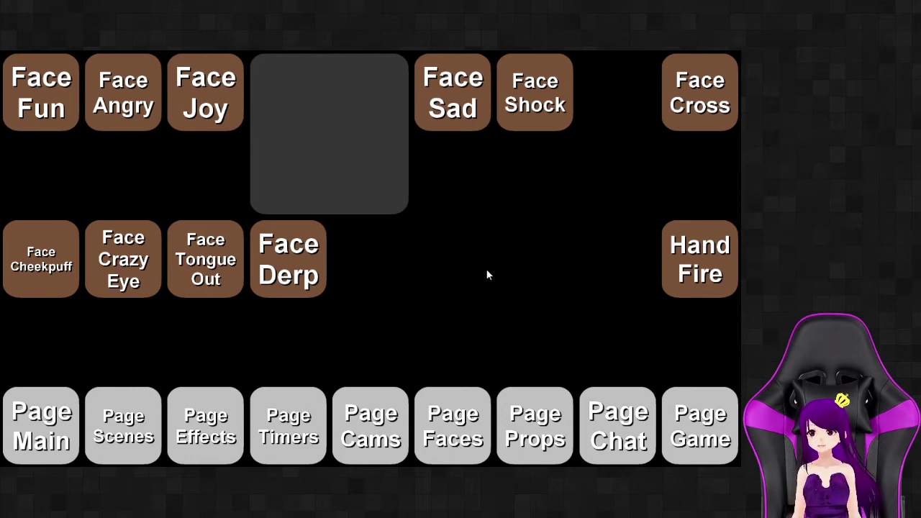
pyautogui.click(41, 92)
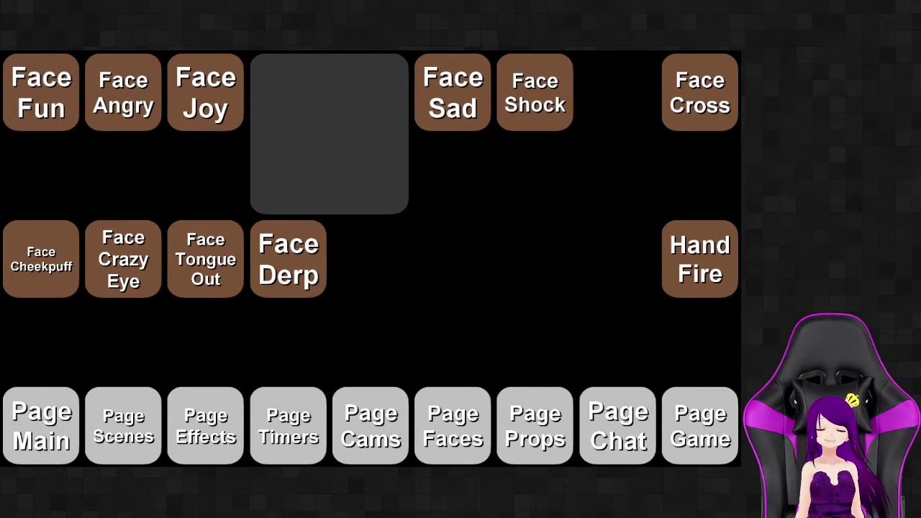
pyautogui.click(123, 92)
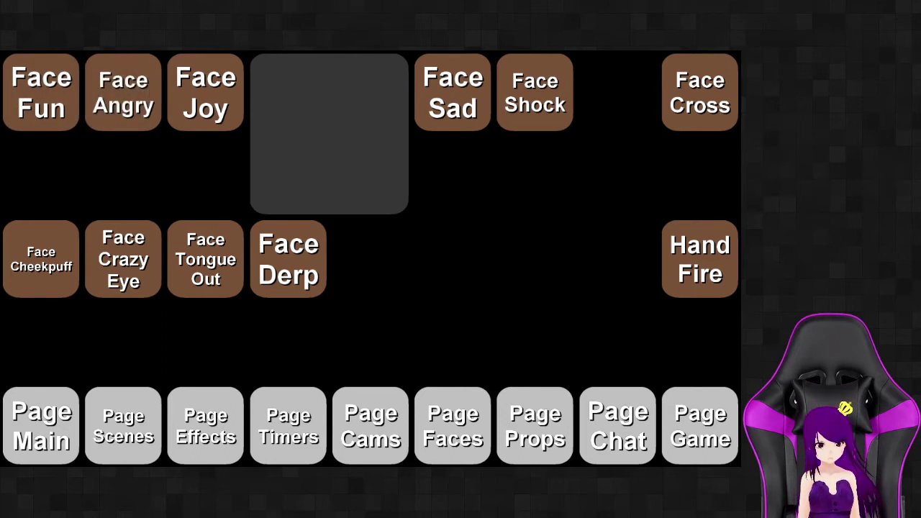
pyautogui.click(205, 92)
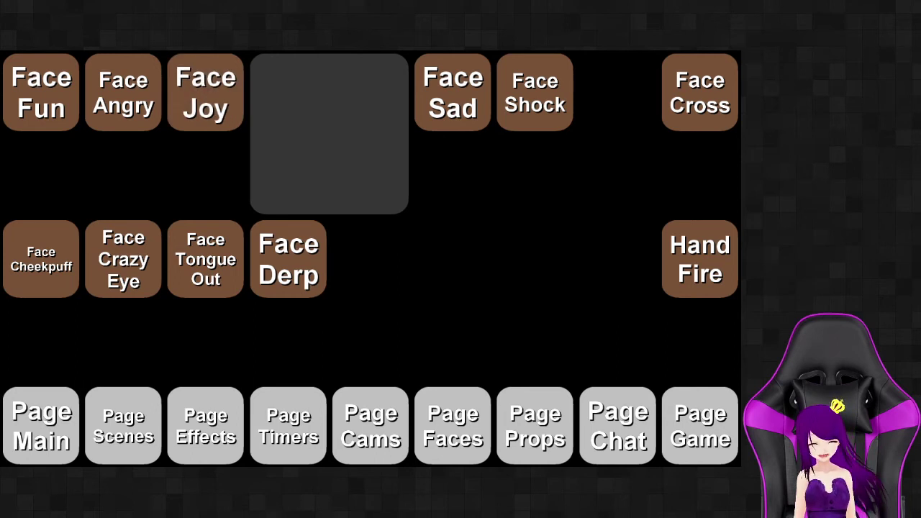
pyautogui.click(452, 92)
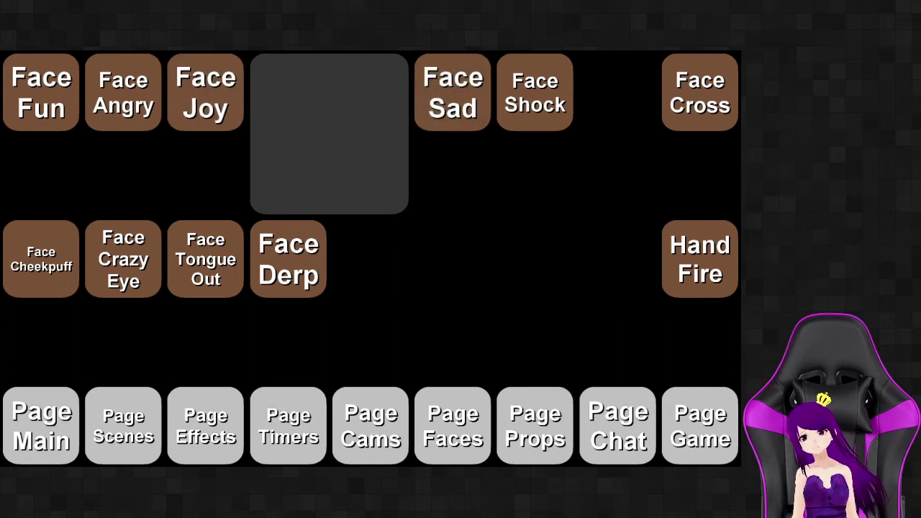
pyautogui.click(535, 92)
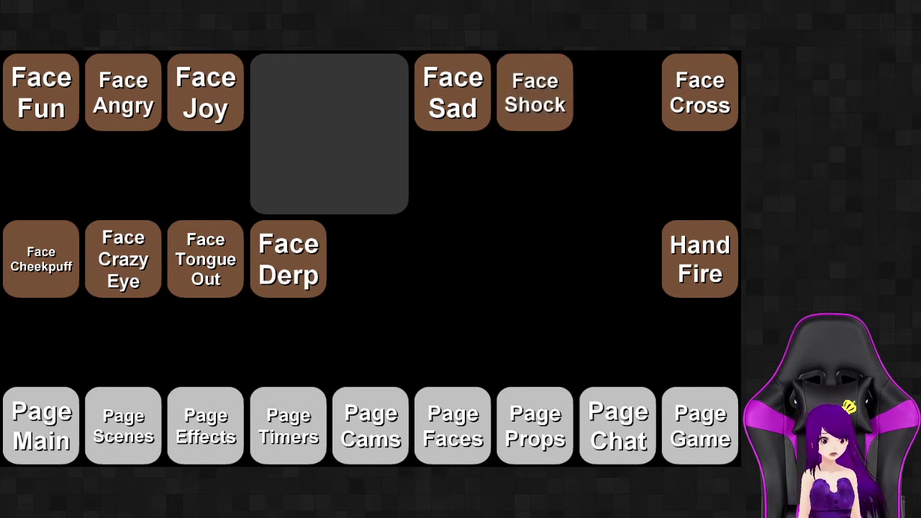
# Step: Turn the Cross, Cheekpuff and Crazy Eye faces on and off one after another
pyautogui.click(699, 92)
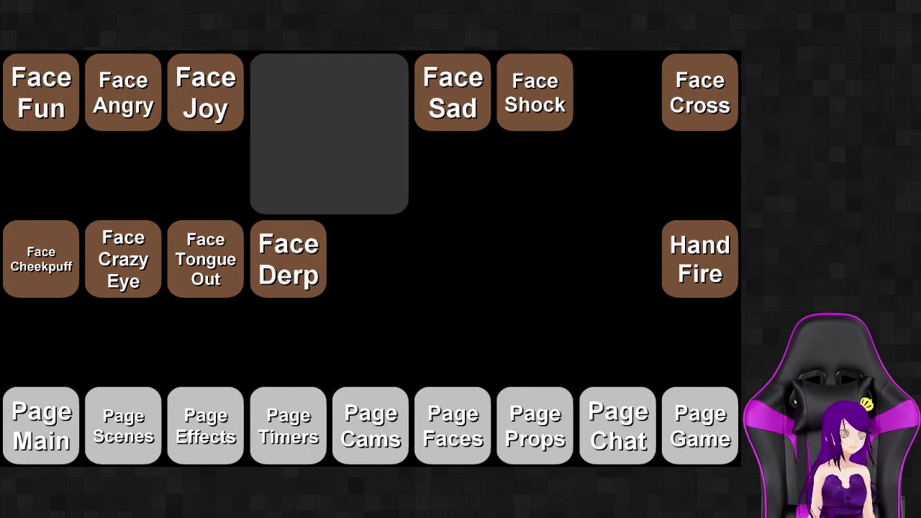
pyautogui.click(699, 92)
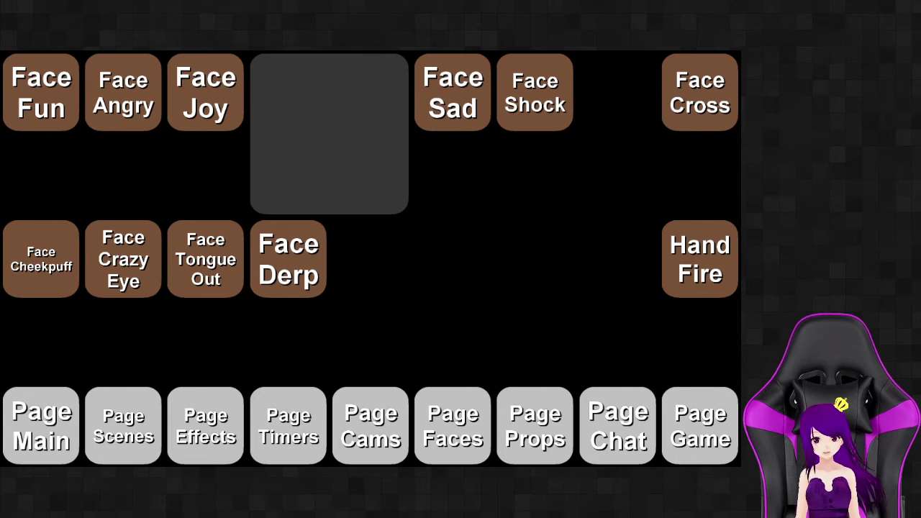
pyautogui.click(41, 259)
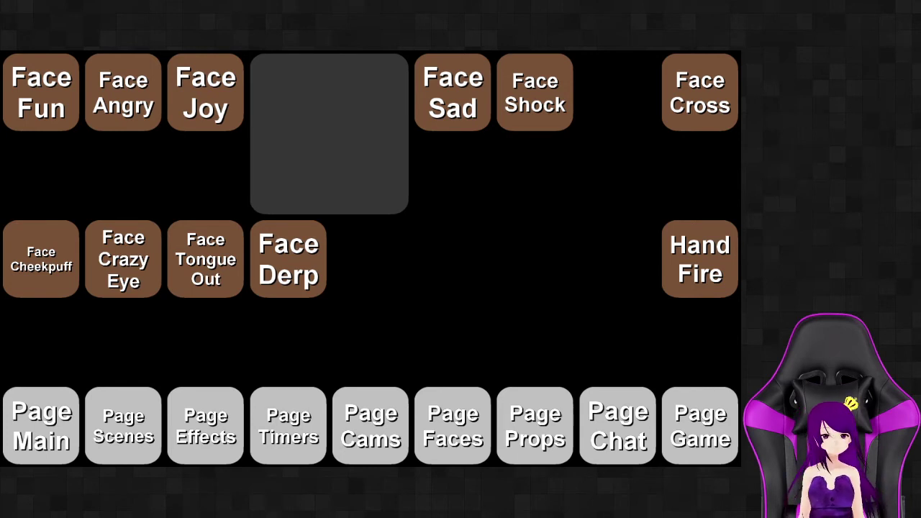
pyautogui.click(41, 259)
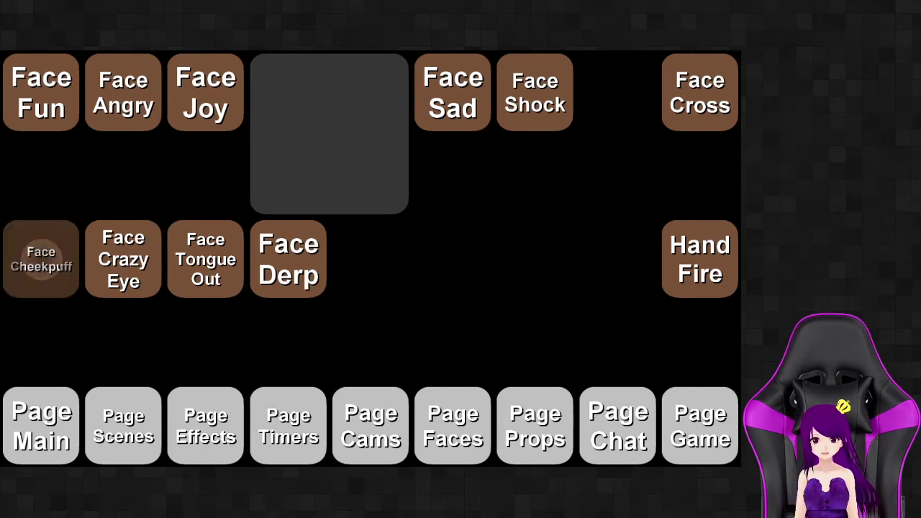
pyautogui.click(123, 259)
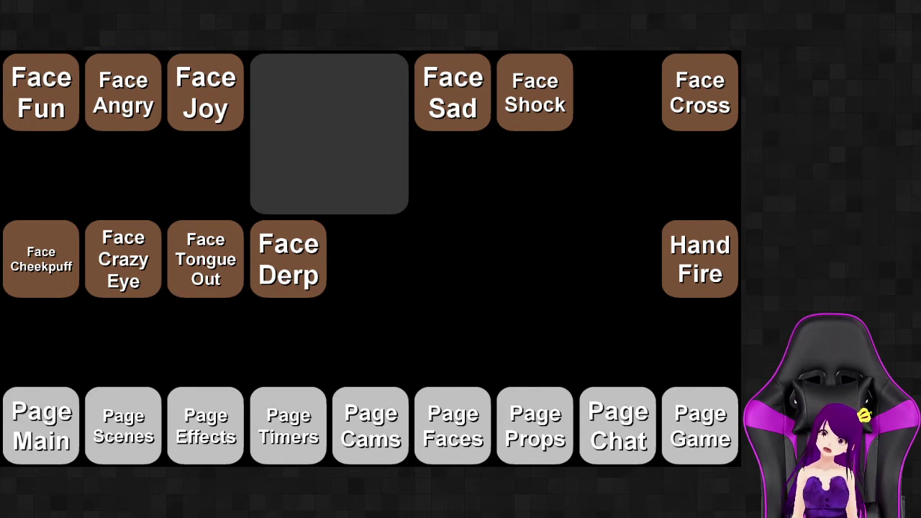
pyautogui.click(123, 259)
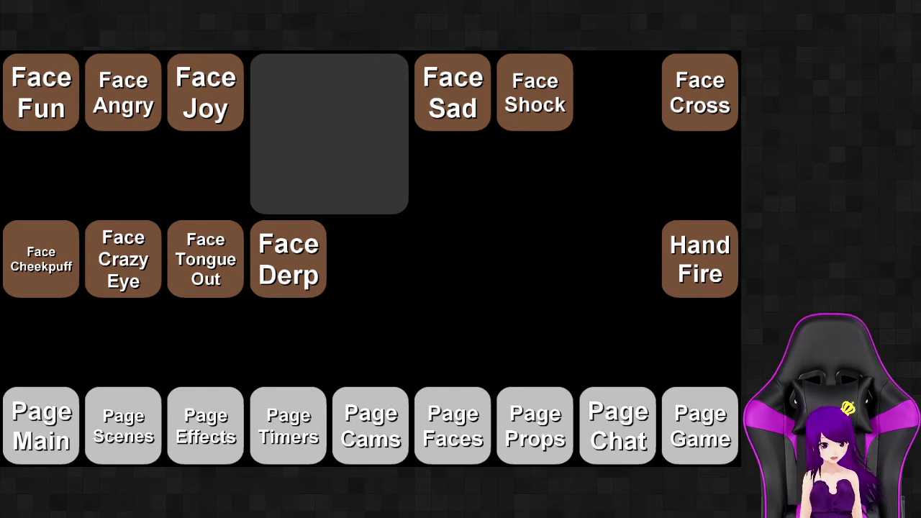
# Step: Turn the Tongue Out face on and off, and do the same with the Hand Fire effect
pyautogui.click(205, 259)
pyautogui.click(205, 258)
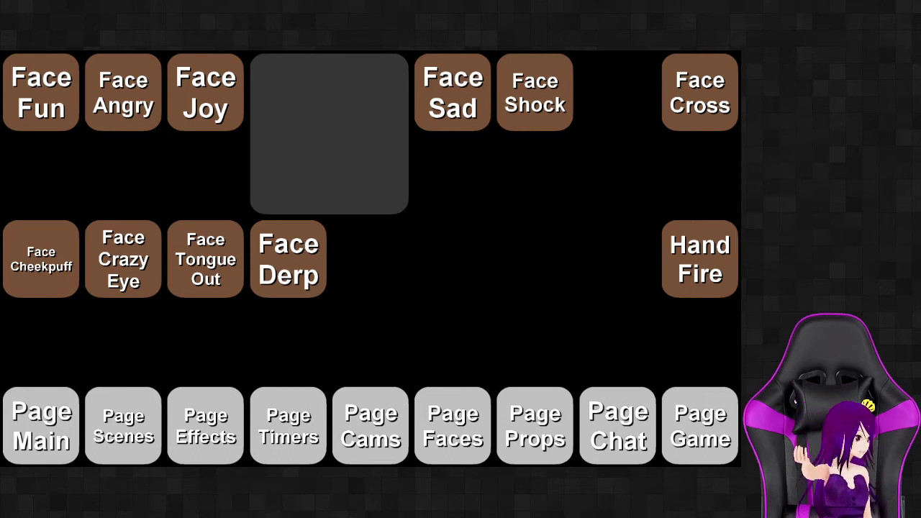
pyautogui.click(699, 259)
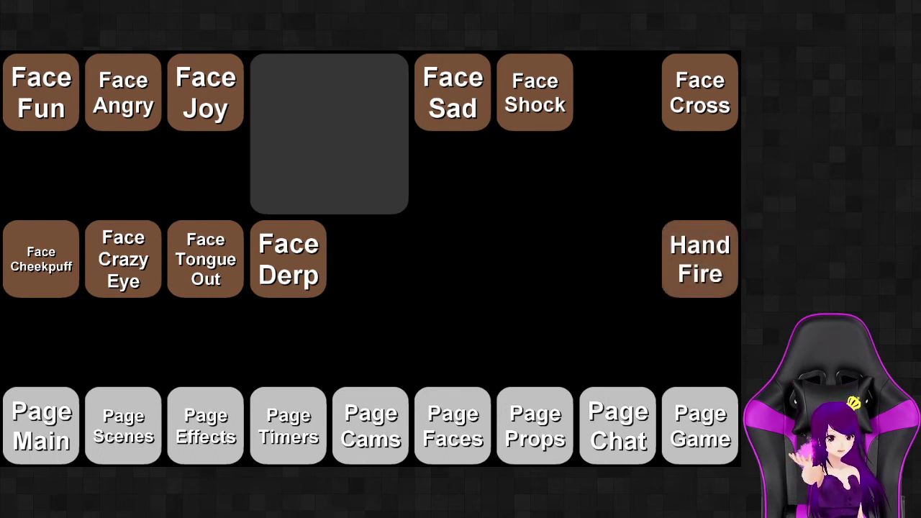
pyautogui.click(699, 258)
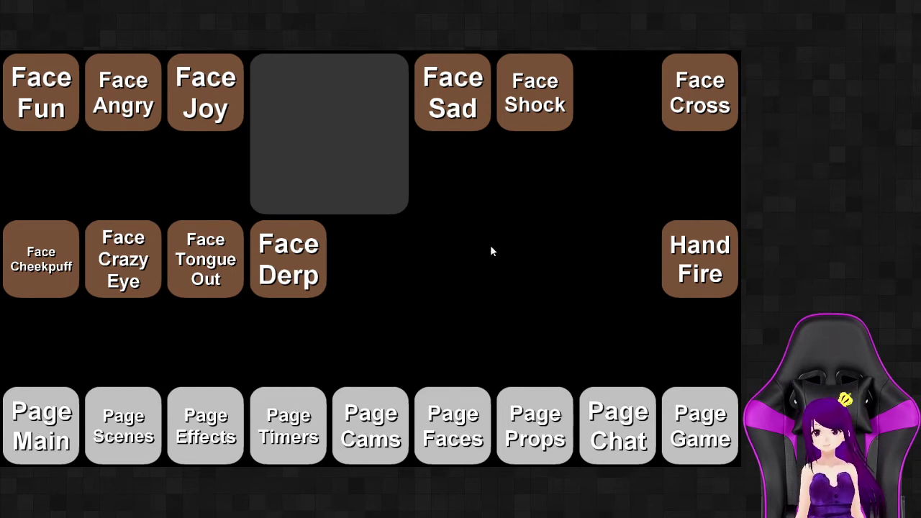
# Step: On the Props page, toggle the avatar's Glasses on and off and the Crown off and on, and add the Angel Wings
pyautogui.click(535, 424)
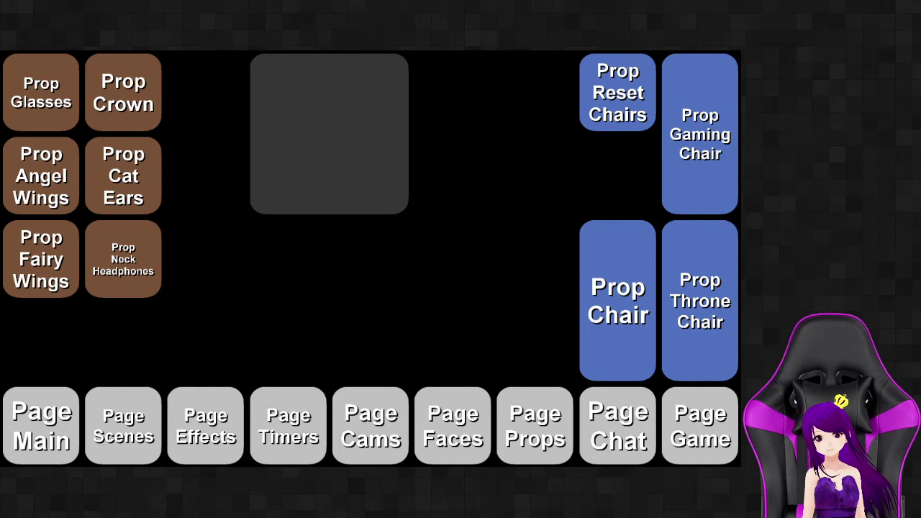
pyautogui.click(41, 92)
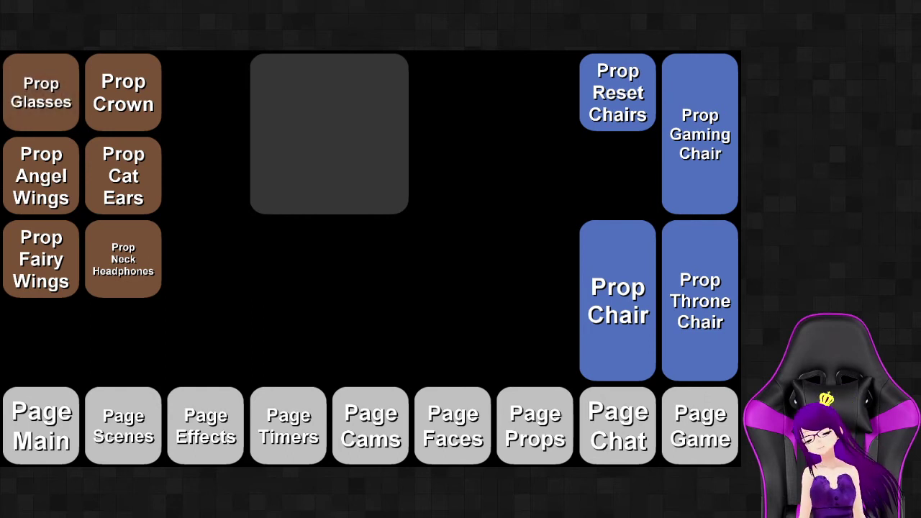
pyautogui.click(41, 92)
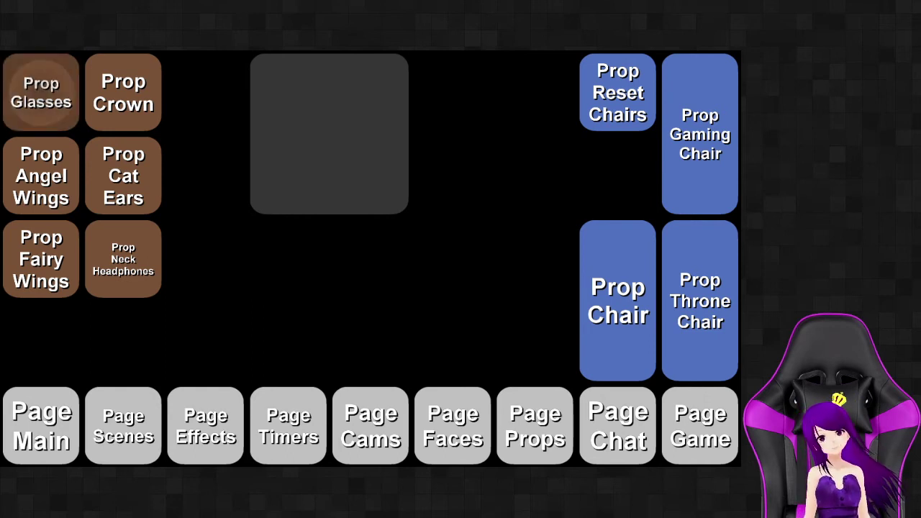
pyautogui.click(122, 92)
pyautogui.click(123, 92)
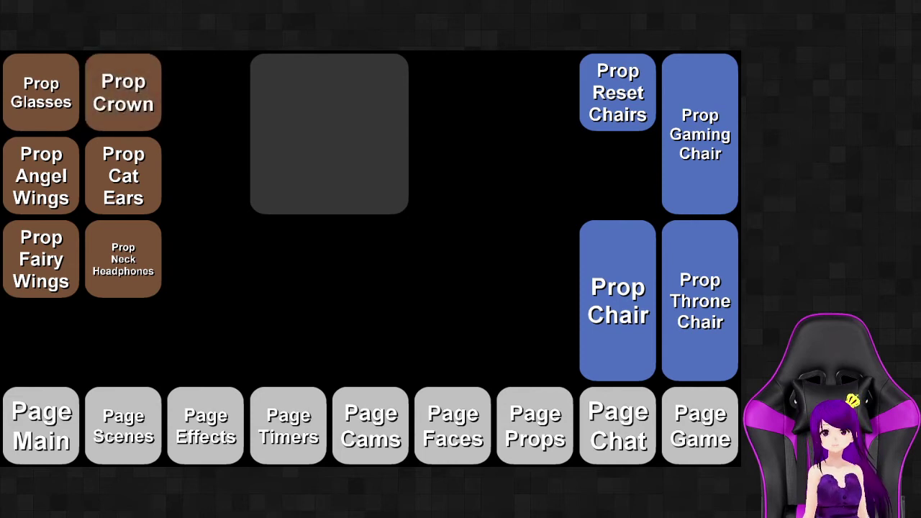
pyautogui.click(41, 175)
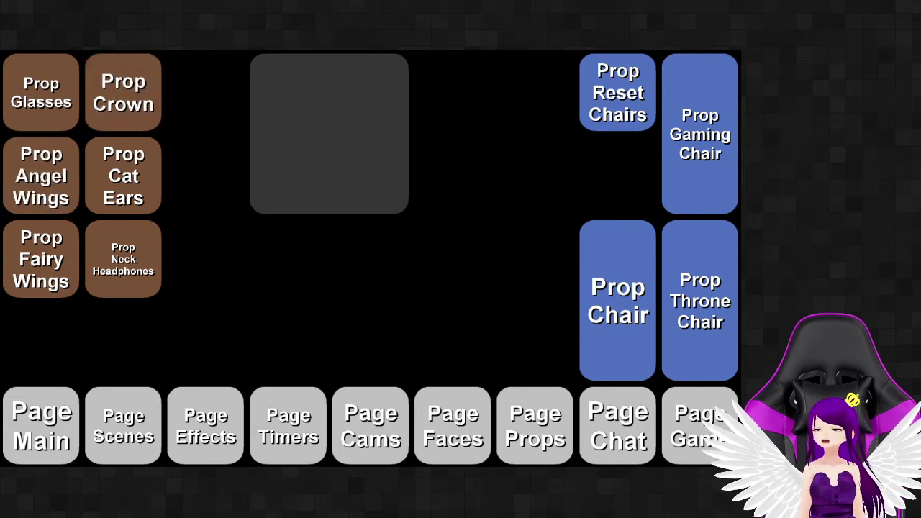
# Step: Take off the avatar's Angel Wings and Crown, and toggle the Cat Ears on and off
pyautogui.click(41, 175)
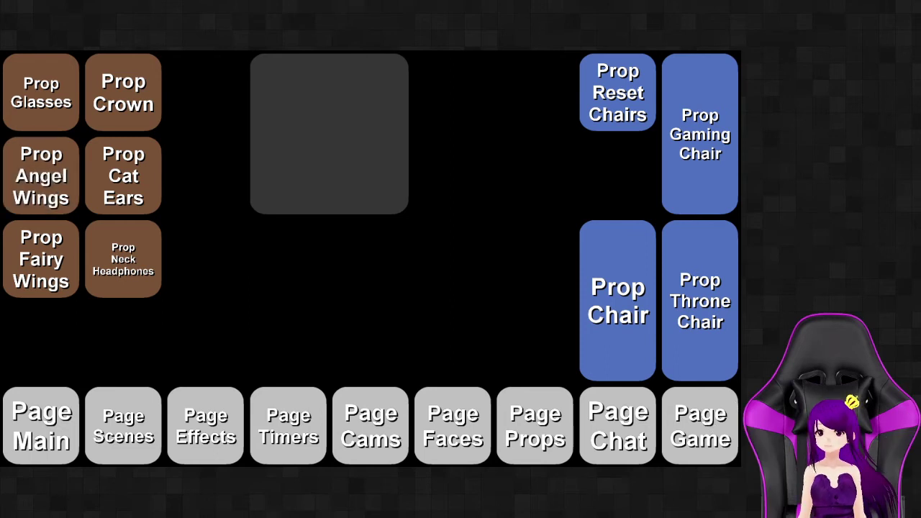
pyautogui.click(123, 176)
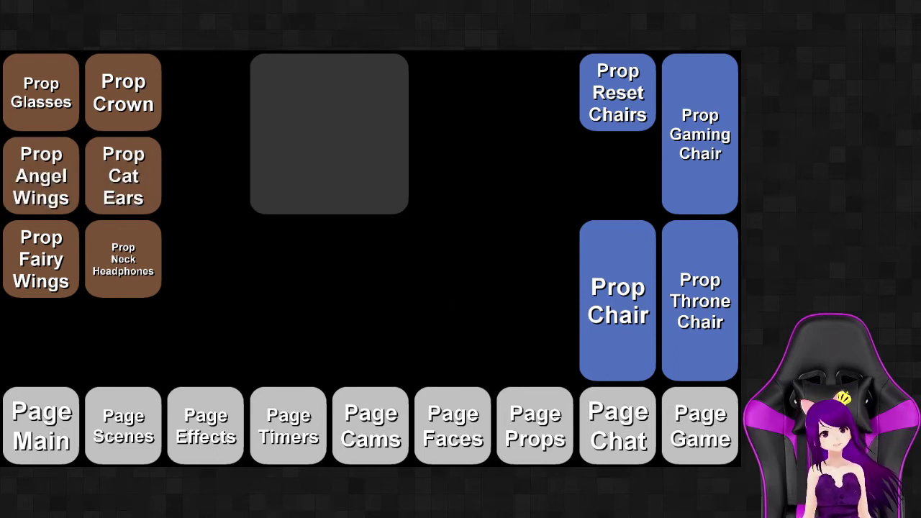
pyautogui.click(123, 92)
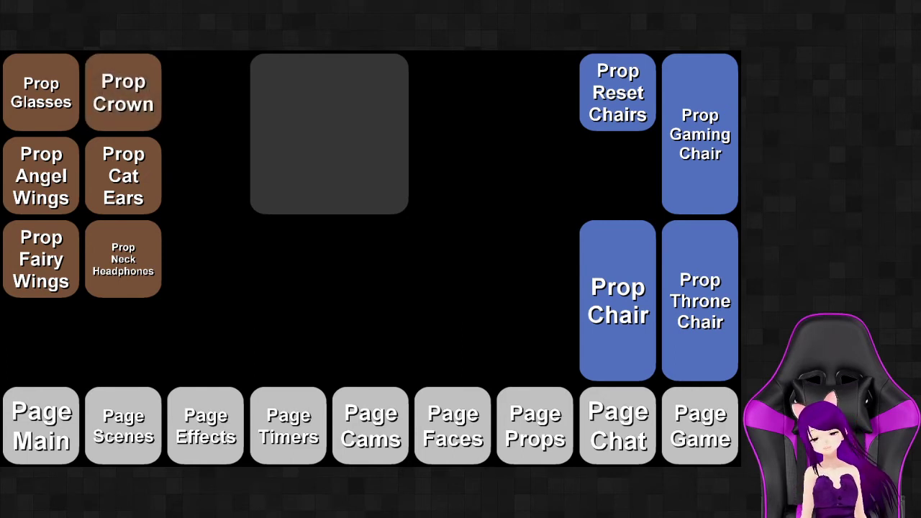
pyautogui.click(123, 175)
# Step: Toggle the Fairy Wings on and off, add the Neck Headphones, and put the Fairy Wings back on the avatar
pyautogui.click(41, 259)
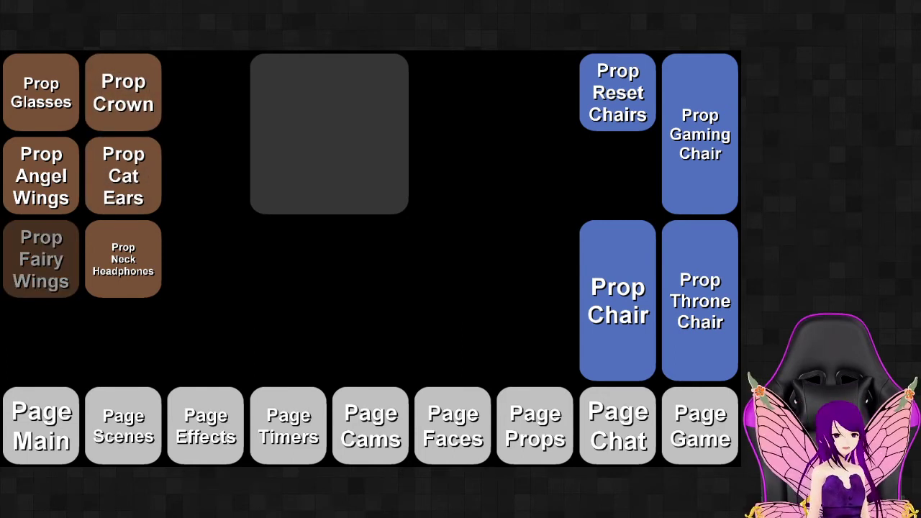
pyautogui.click(41, 259)
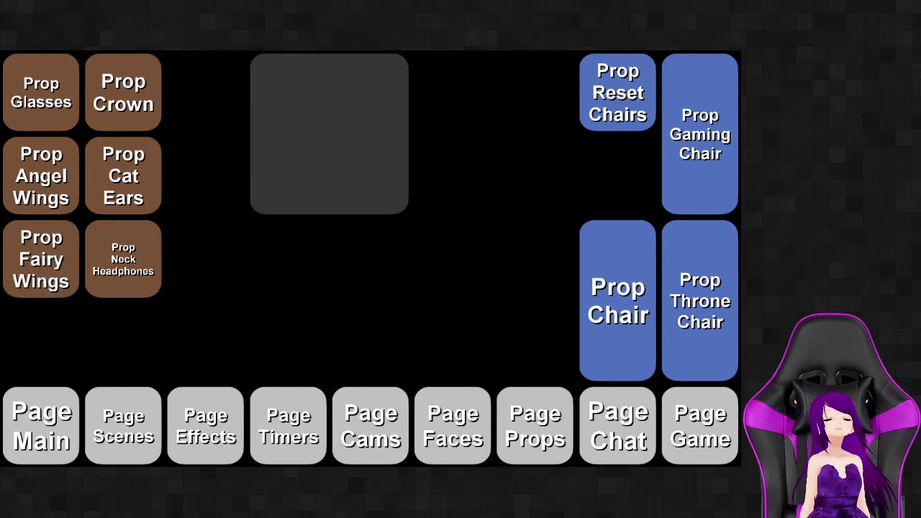
pyautogui.click(123, 259)
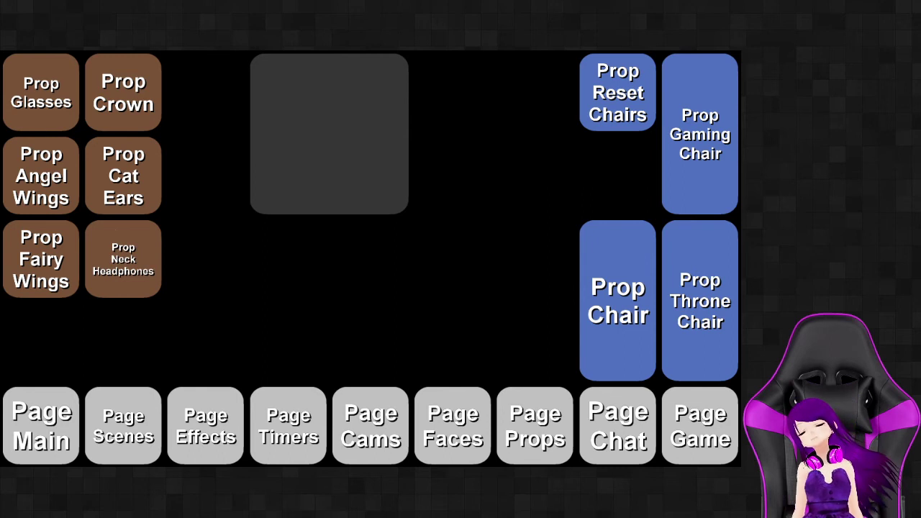
pyautogui.click(41, 259)
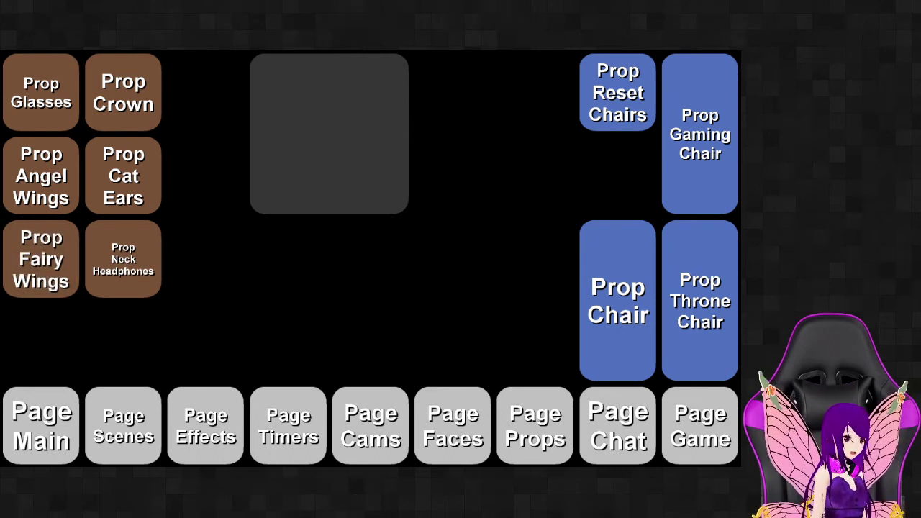
# Step: Open the Effects page and apply the Green, Teal, Blue and BW effects to the avatar in sequence
pyautogui.click(206, 426)
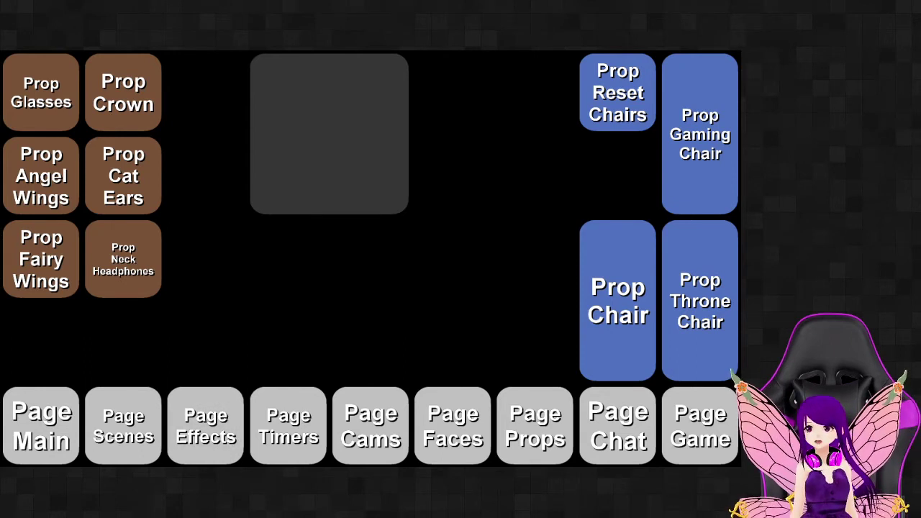
pyautogui.click(224, 414)
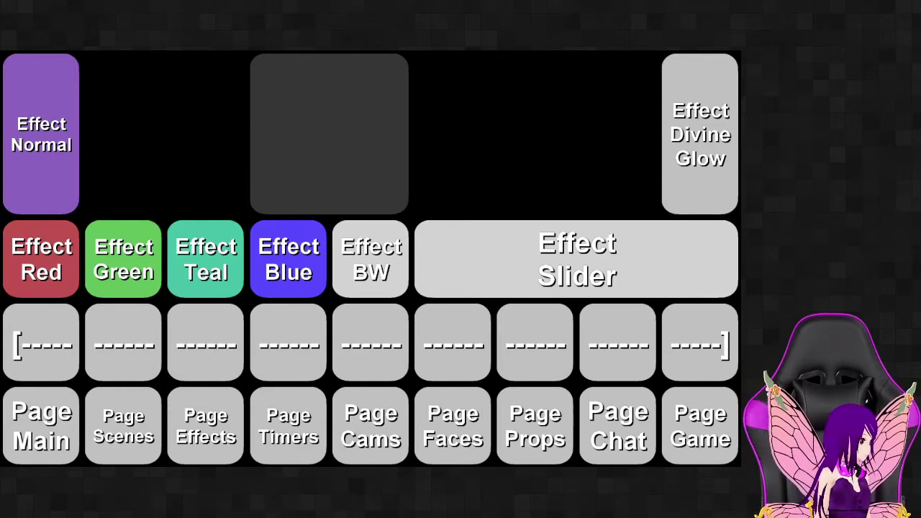
pyautogui.click(123, 259)
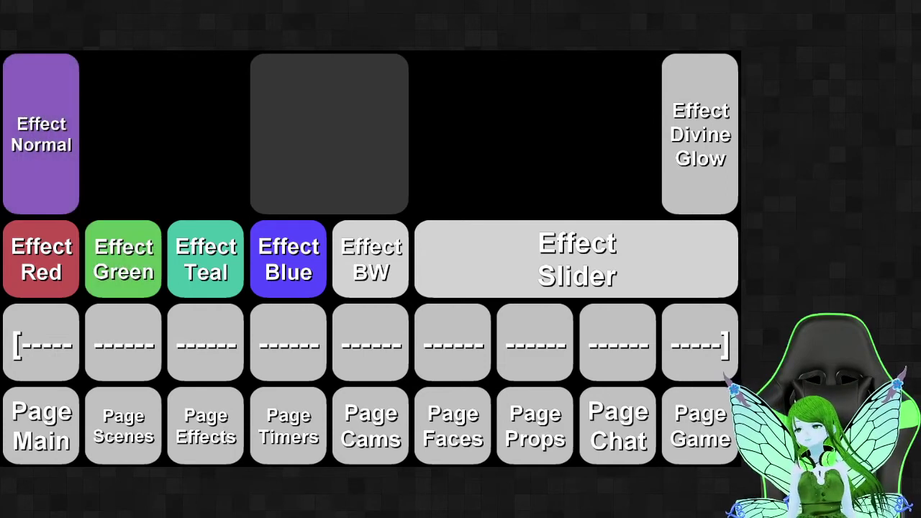
pyautogui.click(206, 259)
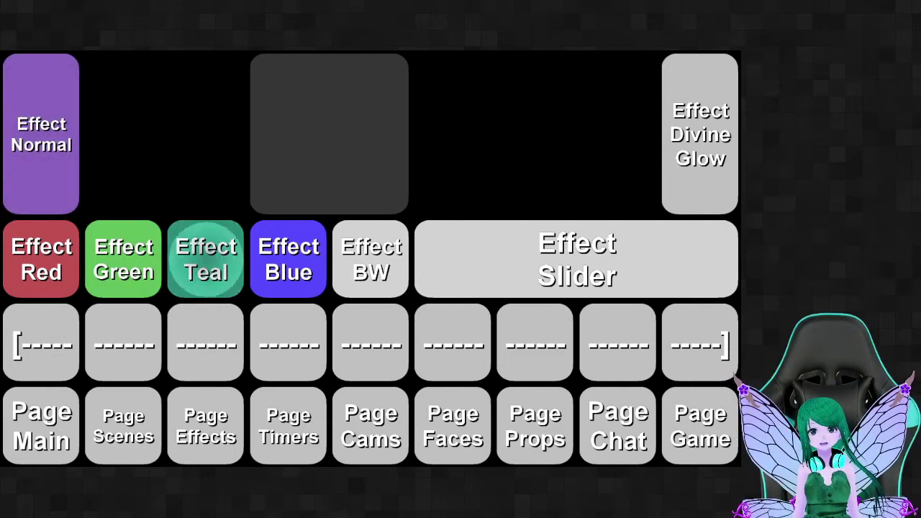
pyautogui.click(288, 259)
pyautogui.click(371, 259)
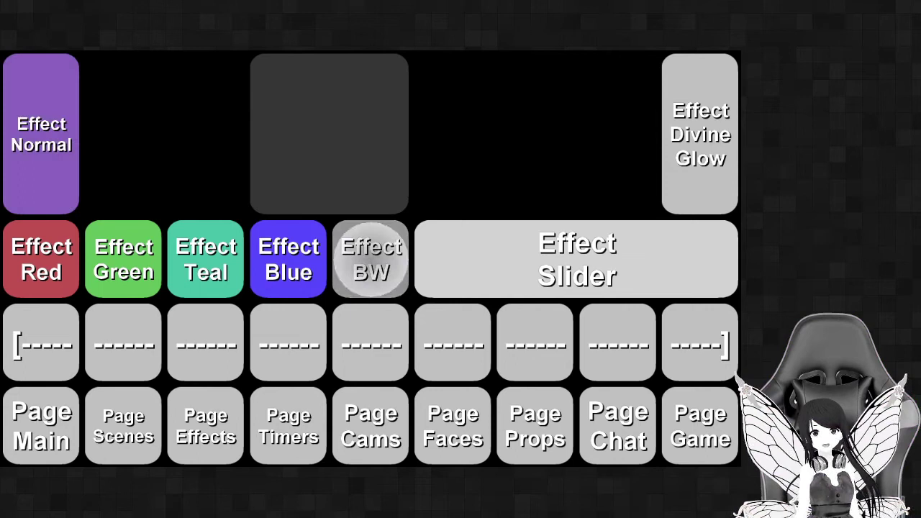
# Step: Run the Effect Slider on the avatar, apply the BW effect, and run the Effect Slider again
pyautogui.click(571, 240)
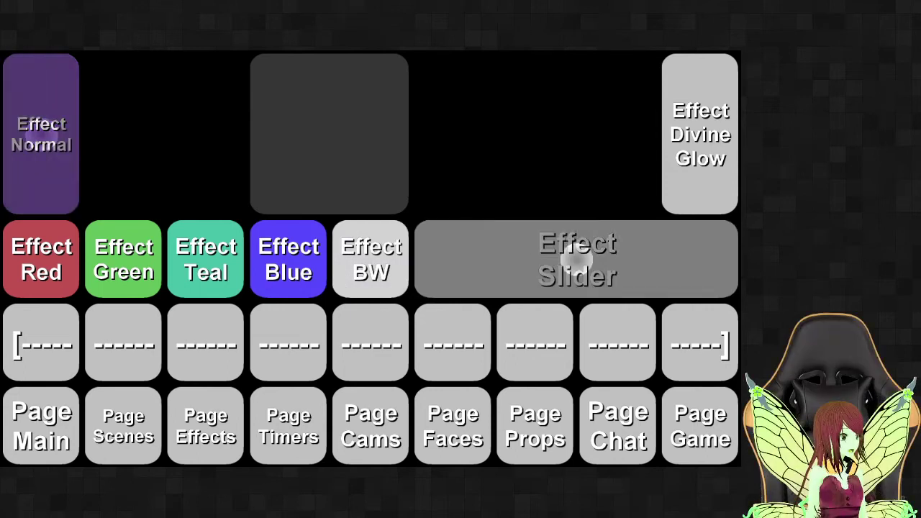
pyautogui.click(370, 259)
pyautogui.click(550, 255)
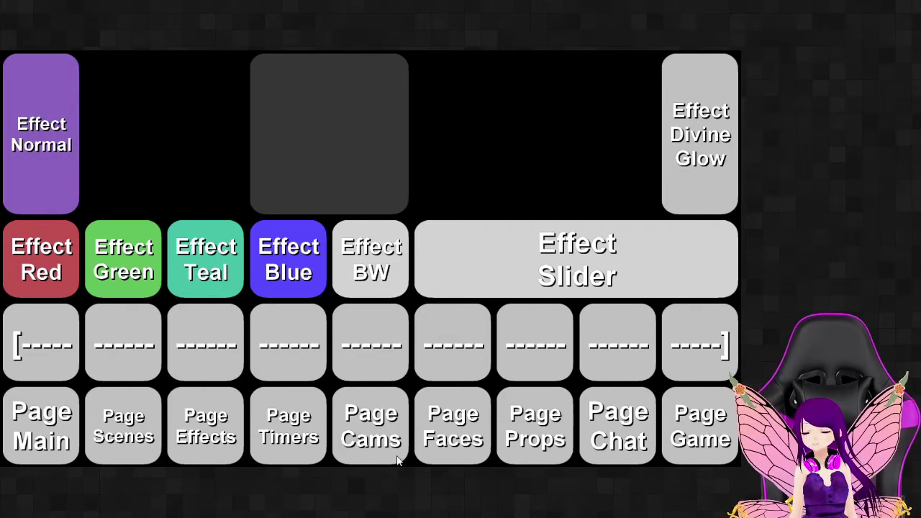
# Step: Look through the Cams, Faces, Props, Chat and Game pages of the deck in order
pyautogui.click(356, 412)
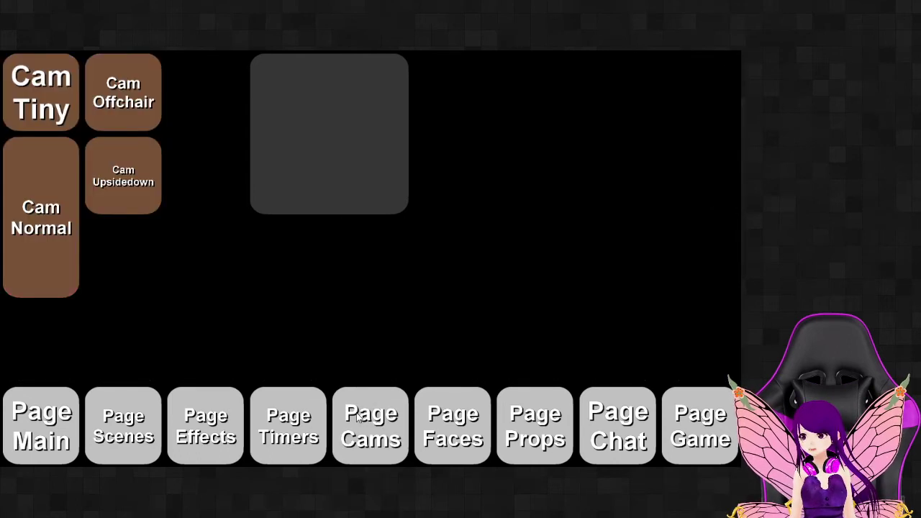
pyautogui.click(443, 431)
pyautogui.click(532, 442)
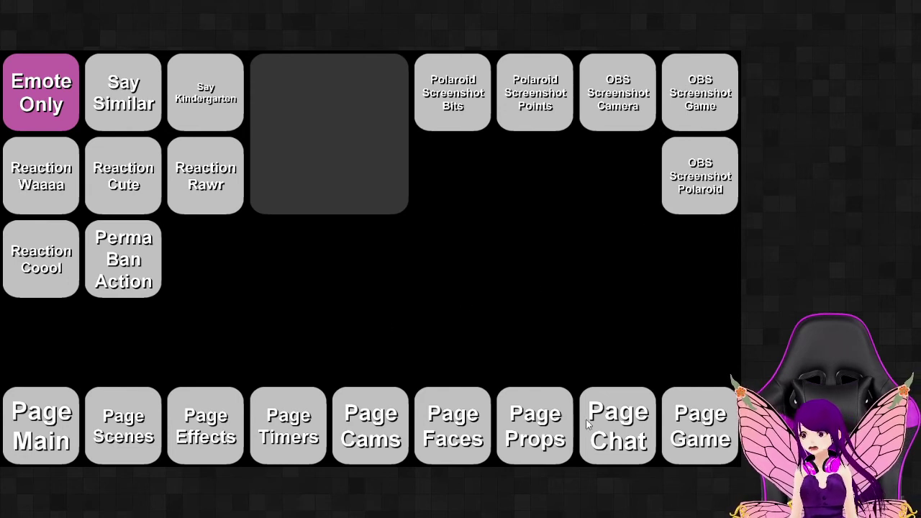
pyautogui.click(635, 423)
pyautogui.click(705, 441)
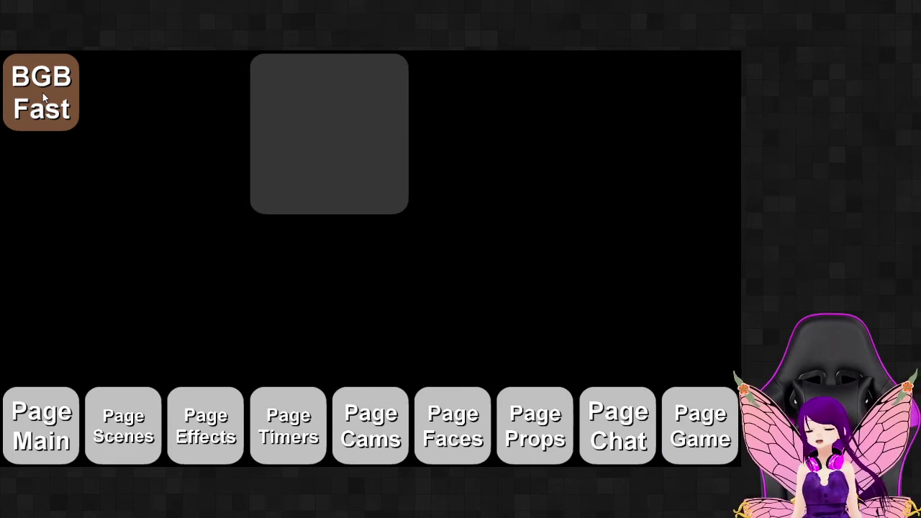
# Step: Switch between the Scenes, Main and Game pages of the deck, finishing on the Main page
pyautogui.click(128, 423)
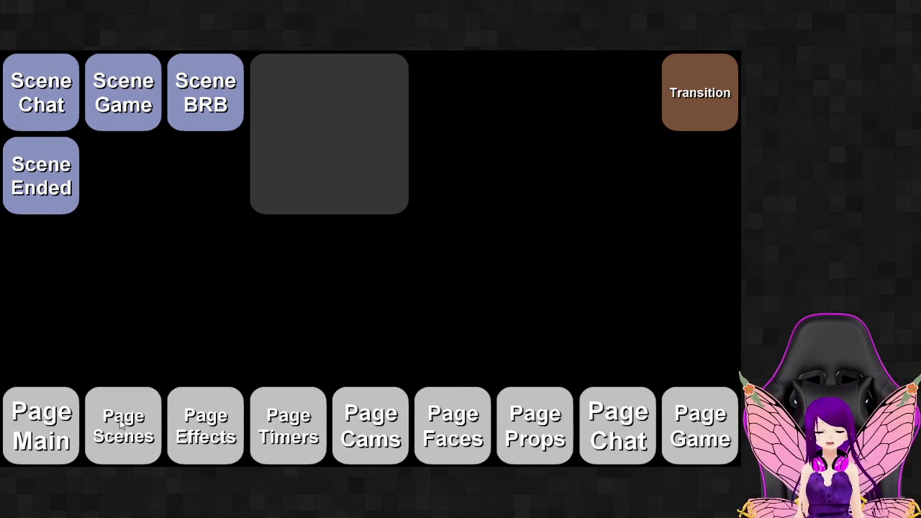
pyautogui.click(90, 414)
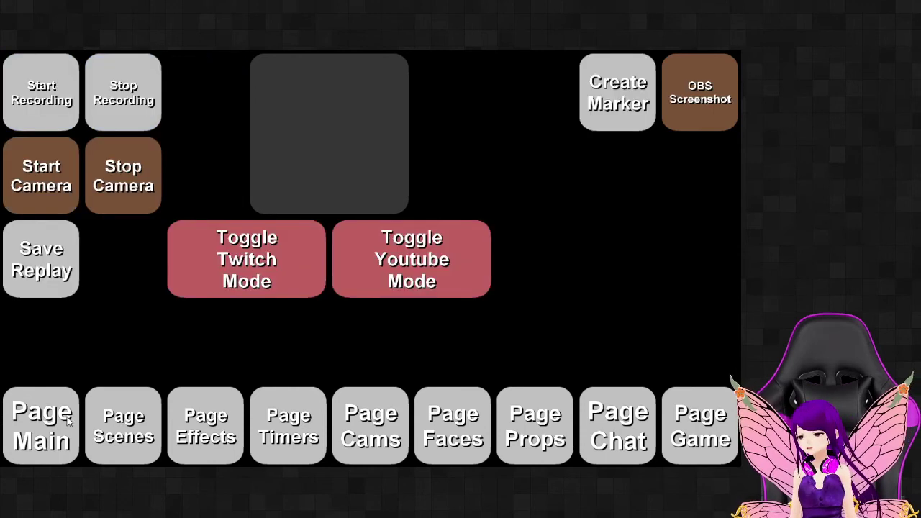
pyautogui.click(118, 425)
pyautogui.click(697, 440)
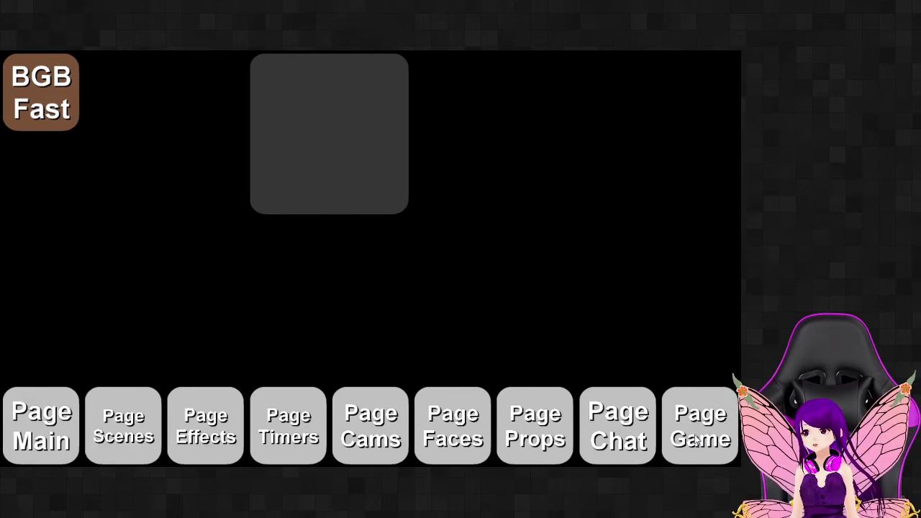
pyautogui.click(67, 403)
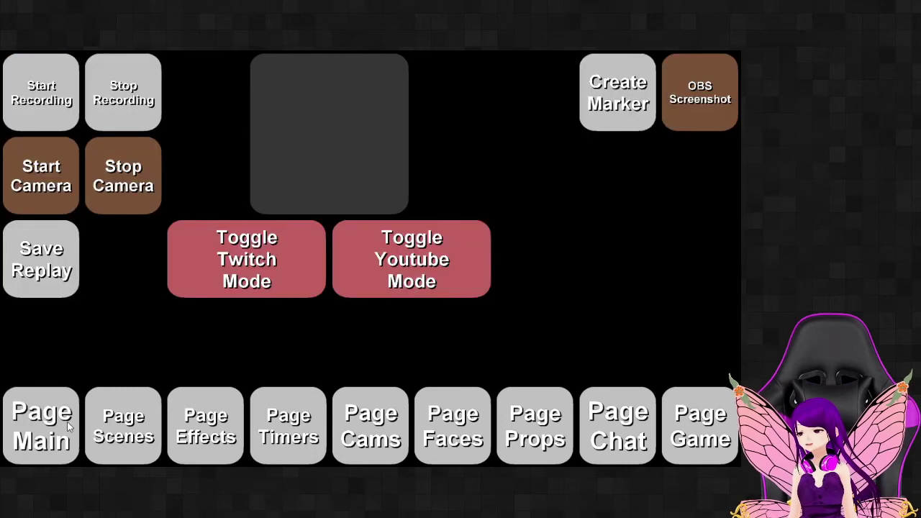
# Step: Browse the Scenes, Effects, Timers, Cams, Faces and Props pages in order and return to the Main page
pyautogui.click(141, 435)
pyautogui.click(208, 428)
pyautogui.click(281, 428)
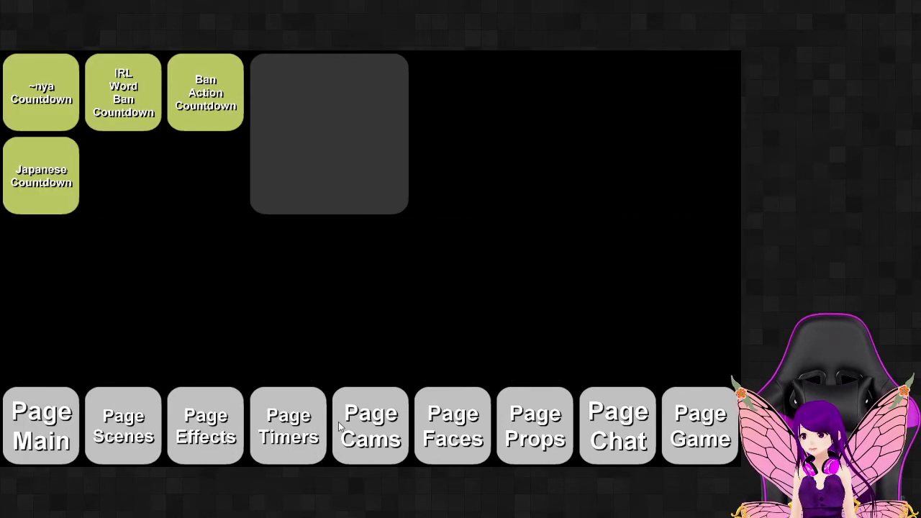
pyautogui.click(368, 418)
pyautogui.click(430, 439)
pyautogui.click(430, 437)
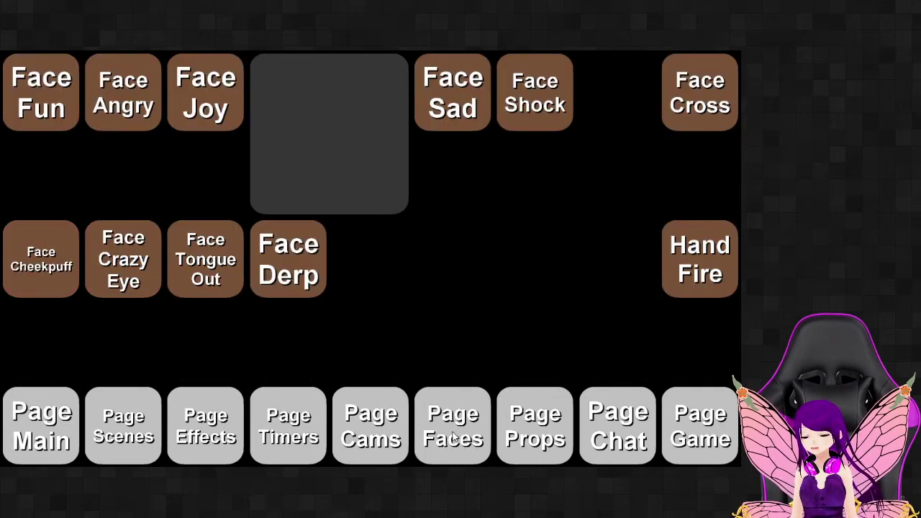
pyautogui.click(527, 426)
pyautogui.click(49, 424)
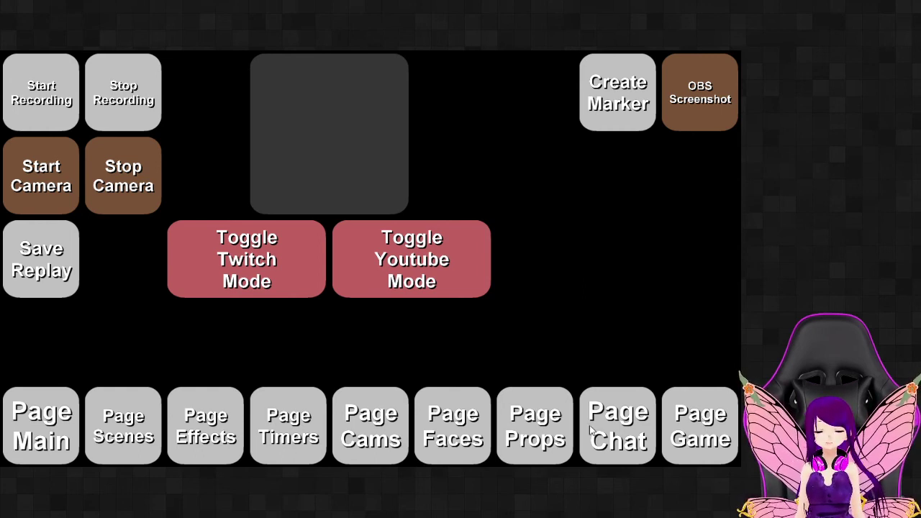
# Step: Open the Game page and go back through the Faces, Cams, Timers, Effects and Scenes pages to the Main page
pyautogui.click(705, 431)
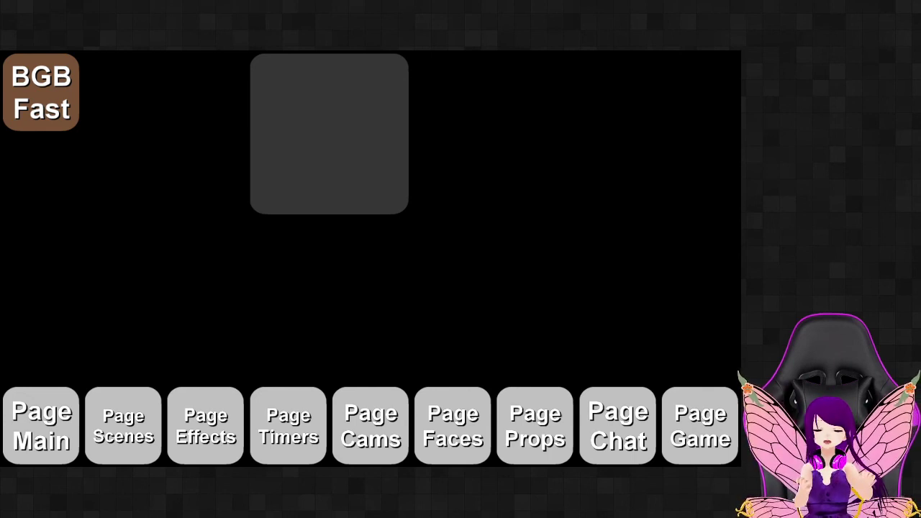
pyautogui.click(424, 421)
pyautogui.click(389, 424)
pyautogui.click(269, 431)
pyautogui.click(230, 429)
pyautogui.click(144, 424)
pyautogui.click(40, 429)
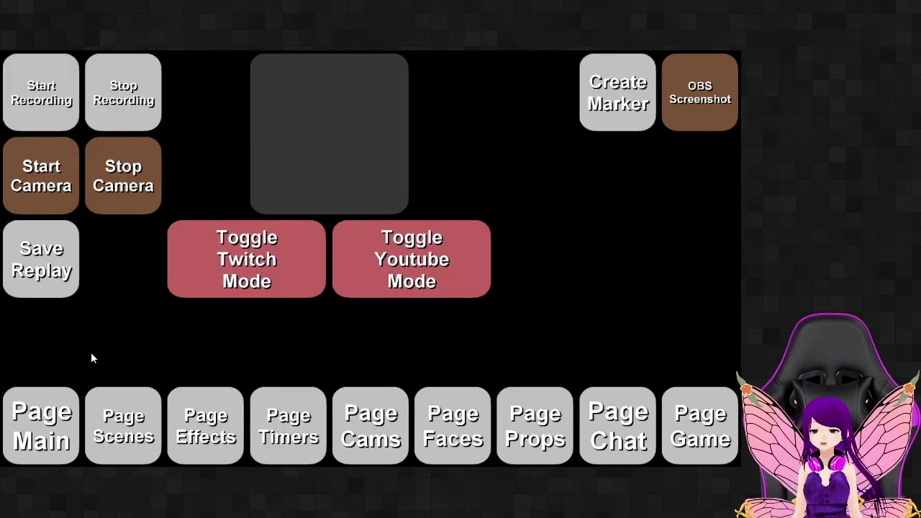